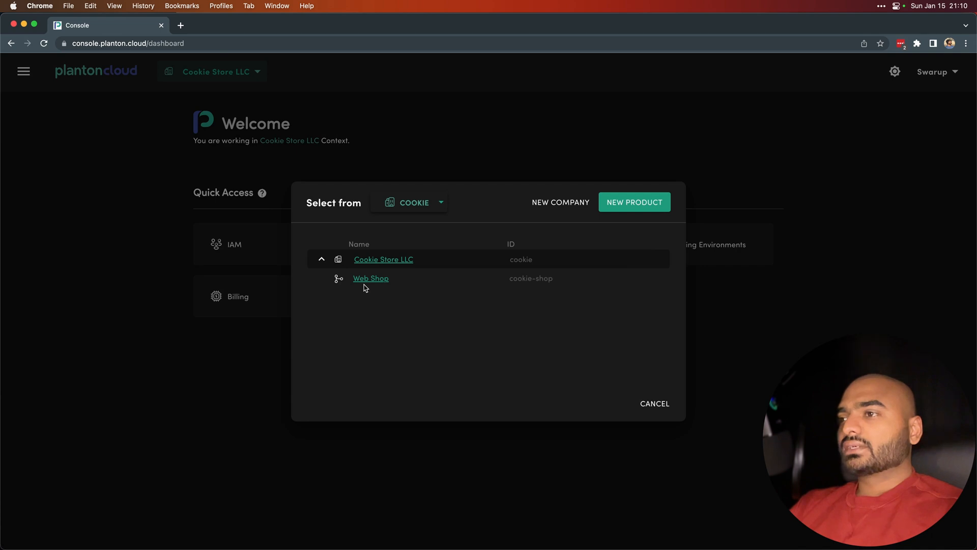
Switch the working context to Web Shop and back to Cookie Store LLC, and open the company's DNS domains list
{"action": "left_click", "coordinate": [368, 282]}
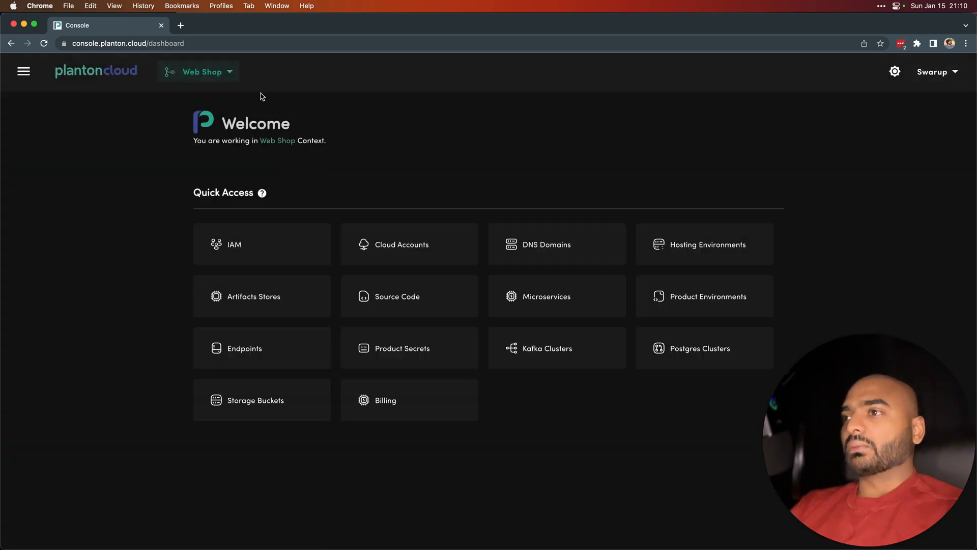
{"action": "left_click", "coordinate": [212, 81]}
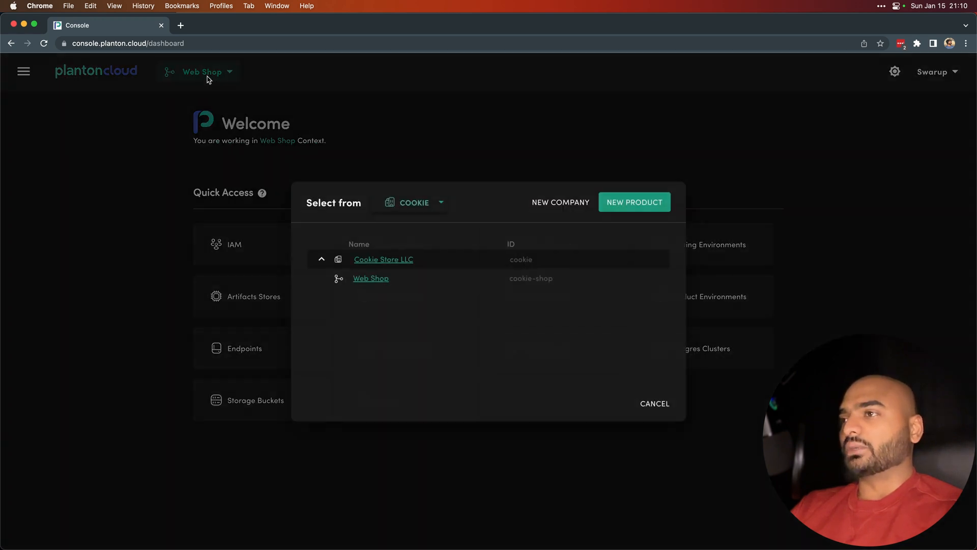
{"action": "left_click", "coordinate": [376, 260]}
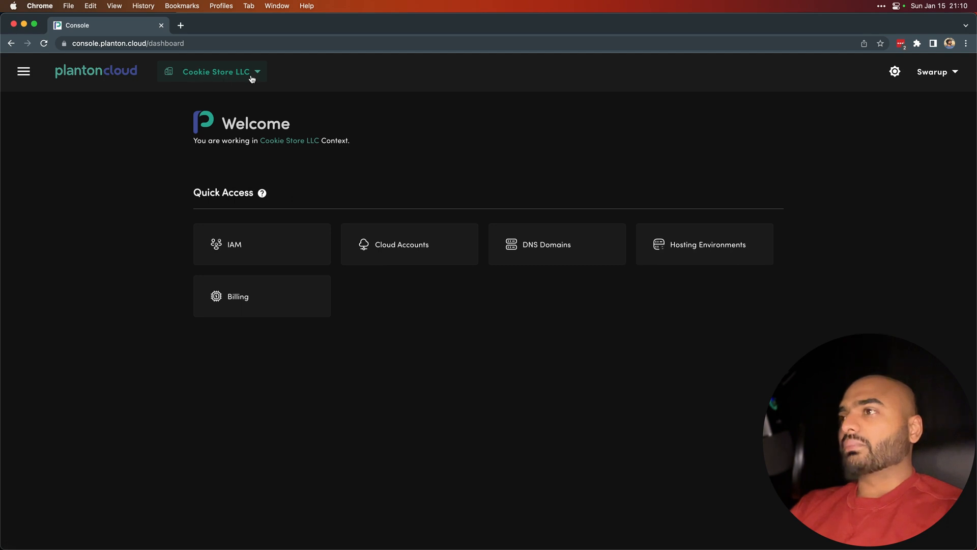
{"action": "left_click", "coordinate": [545, 252]}
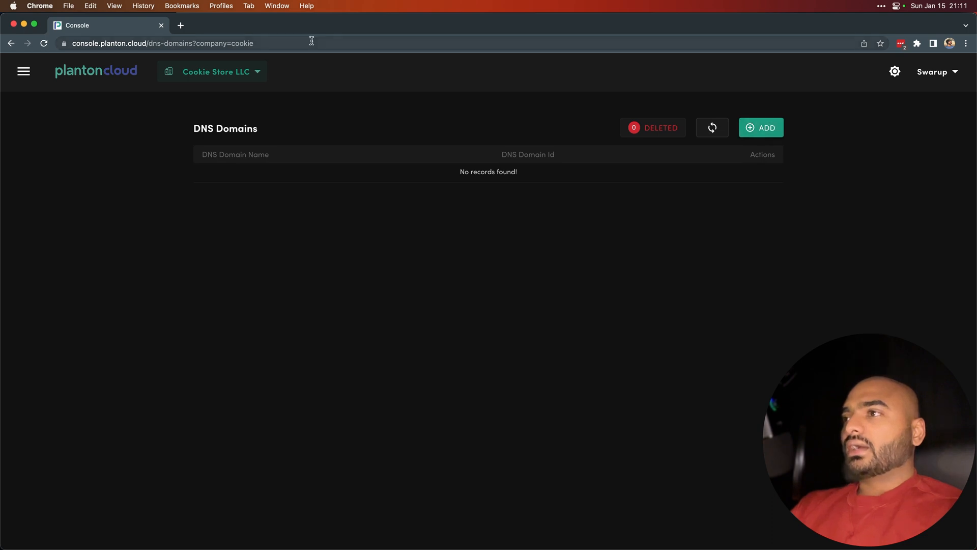
Go to godaddy.com in a new browser tab and open DNS management for the pc-cookie-store.com domain
{"action": "left_click", "coordinate": [185, 26]}
{"action": "type", "text": "godaddy.com"}
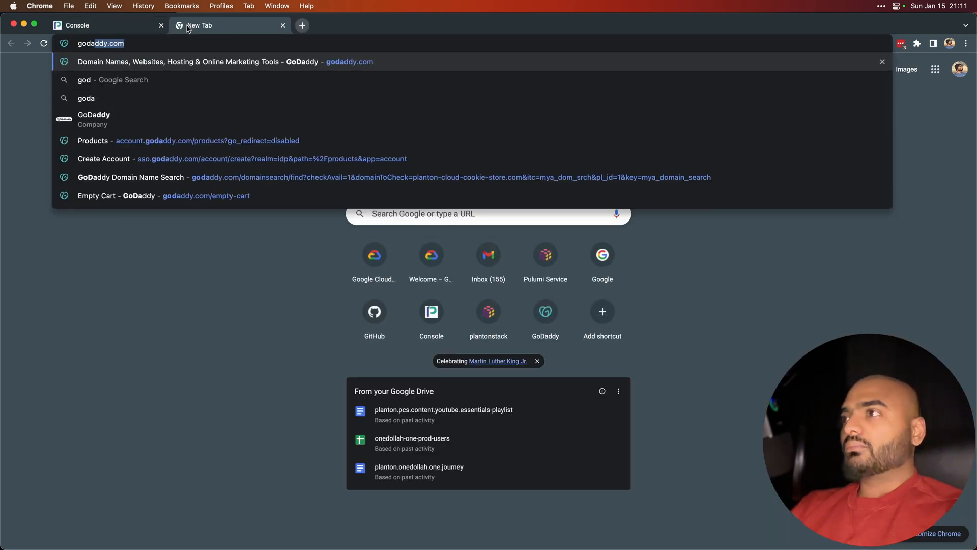
{"action": "key", "text": "Return"}
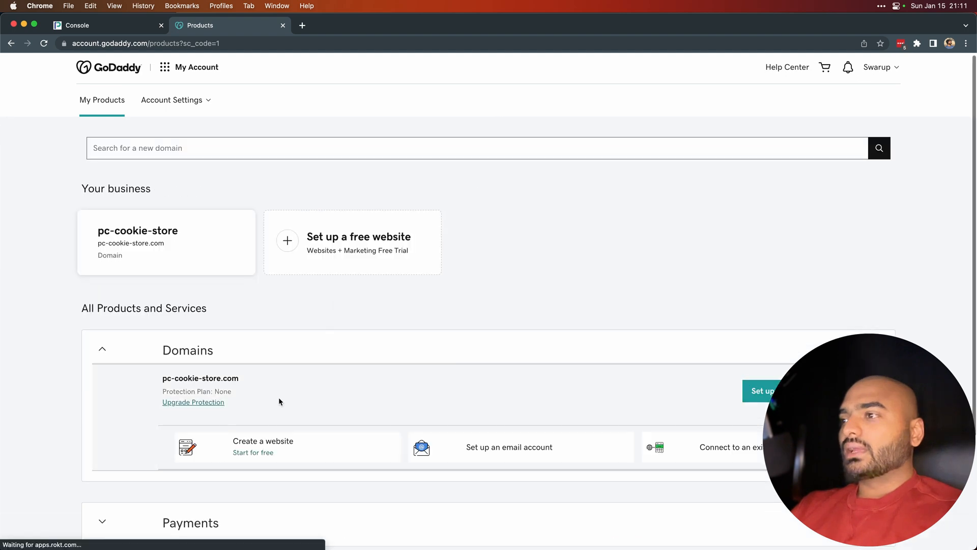
{"action": "scroll", "coordinate": [279, 398], "scroll_direction": "down", "scroll_amount": 1}
{"action": "scroll", "coordinate": [262, 367], "scroll_direction": "down", "scroll_amount": 4}
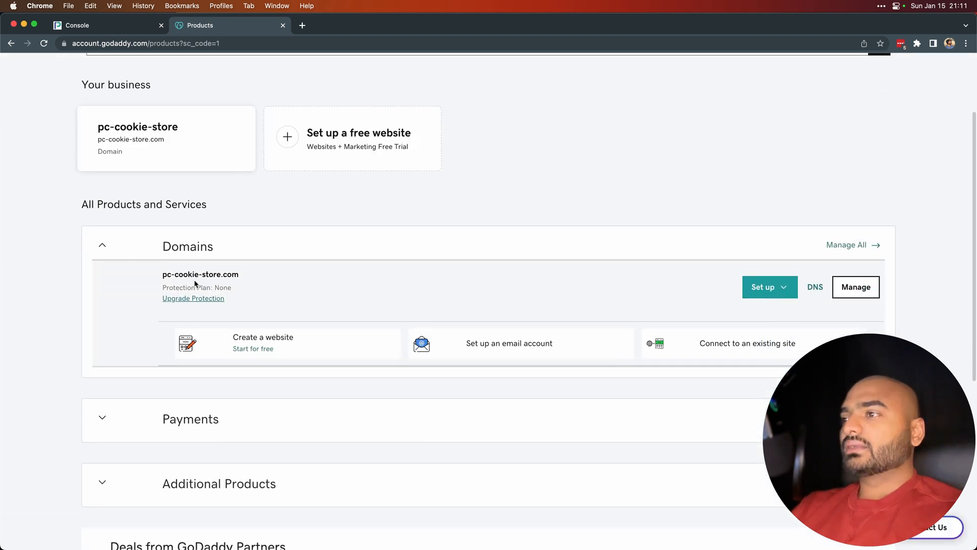
{"action": "left_click_drag", "start_coordinate": [161, 276], "coordinate": [242, 280]}
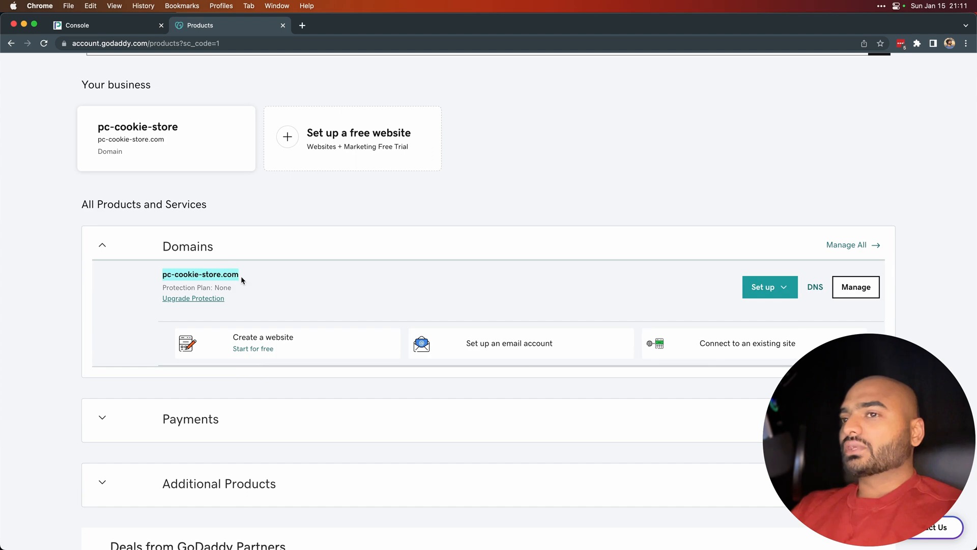
{"action": "left_click", "coordinate": [814, 287]}
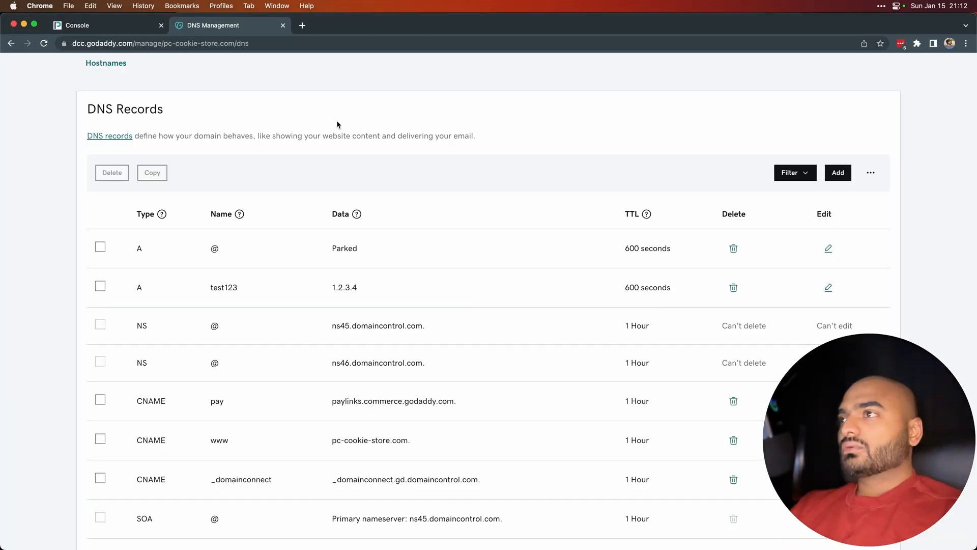
In the Planton Cloud console, add the DNS domain pc-cookie-store.com with Planton Provided GCP Cloud Account as its managed zone account
{"action": "left_click", "coordinate": [127, 28]}
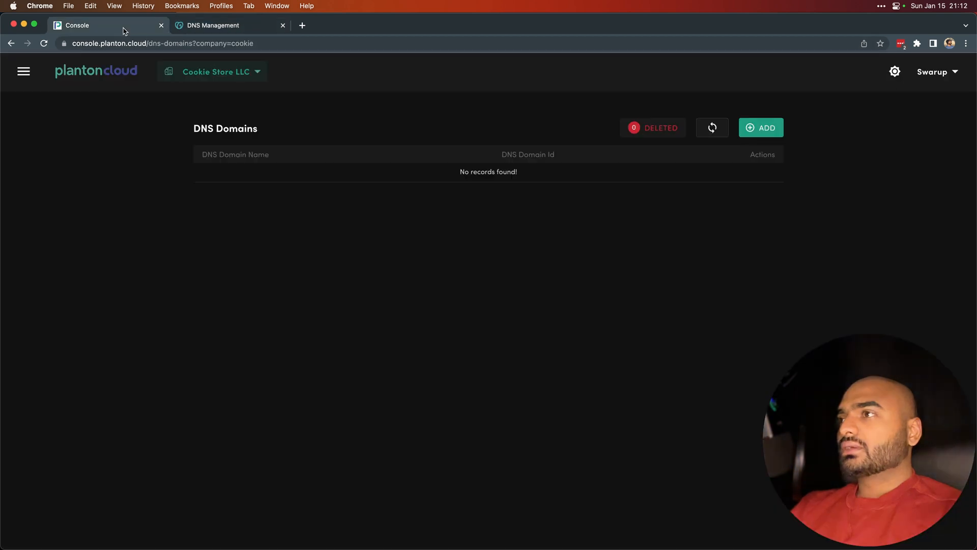
{"action": "left_click", "coordinate": [771, 130]}
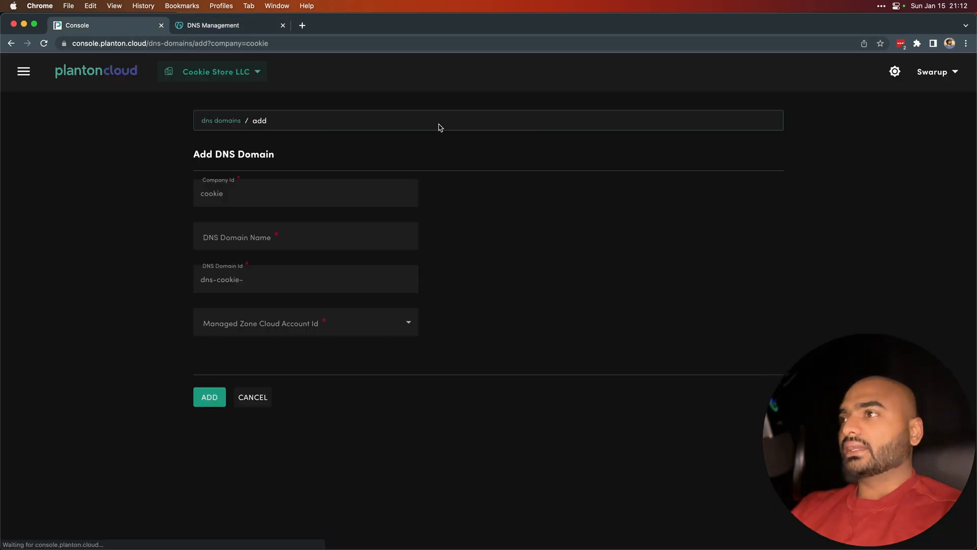
{"action": "left_click", "coordinate": [270, 246]}
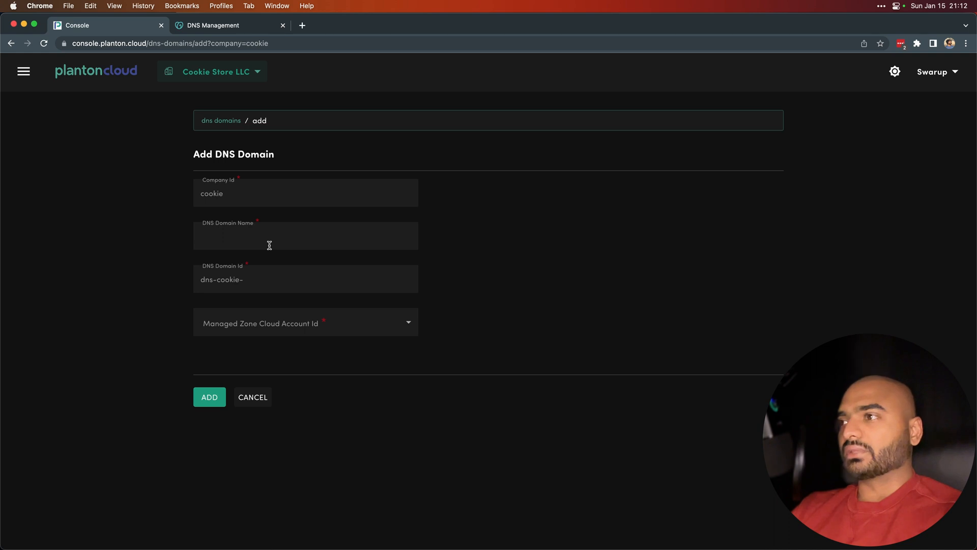
{"action": "type", "text": "pc"}
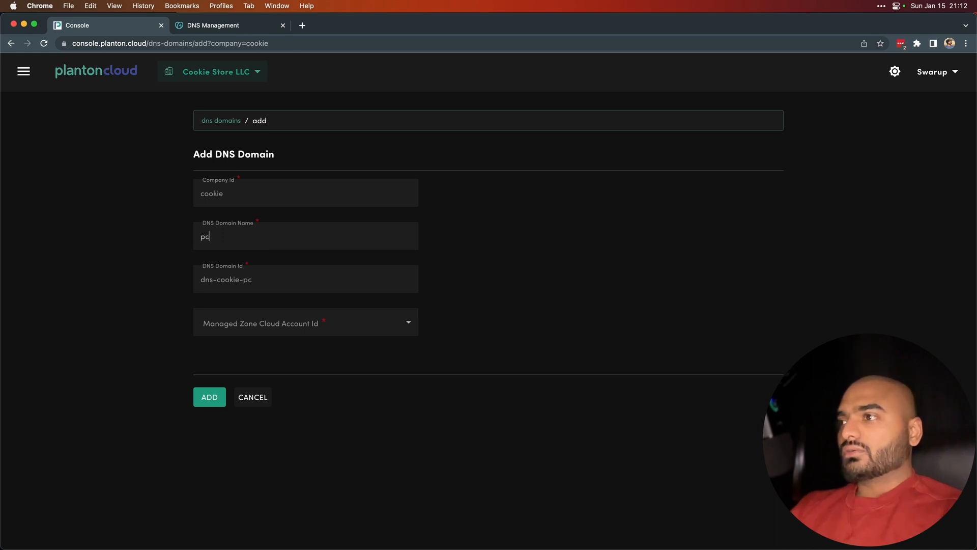
{"action": "type", "text": "-cooki"}
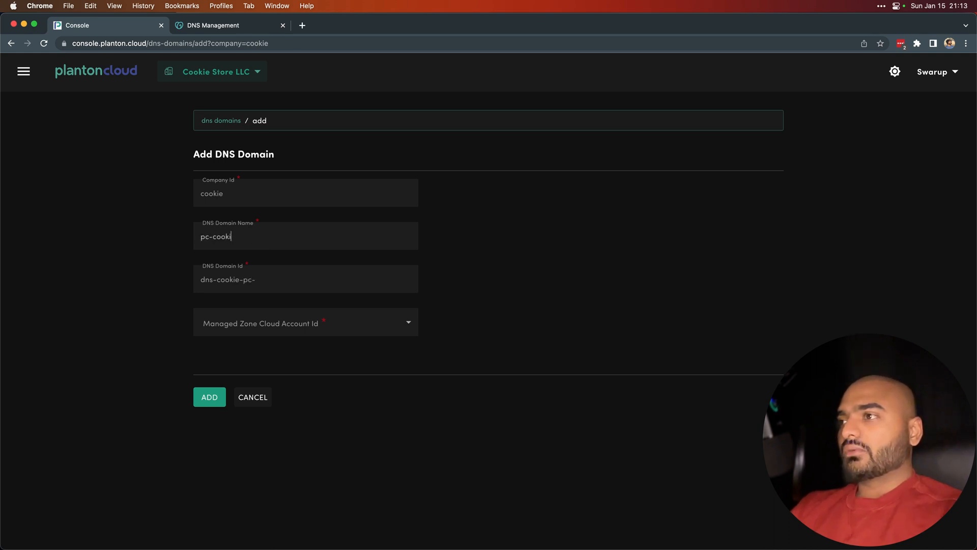
{"action": "type", "text": "e-store.c"}
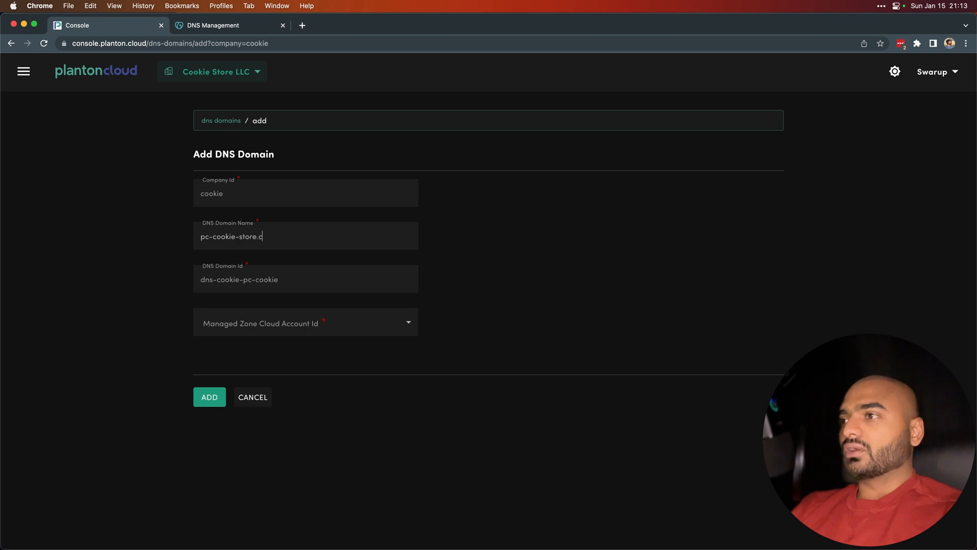
{"action": "type", "text": "om"}
{"action": "left_click", "coordinate": [321, 326]}
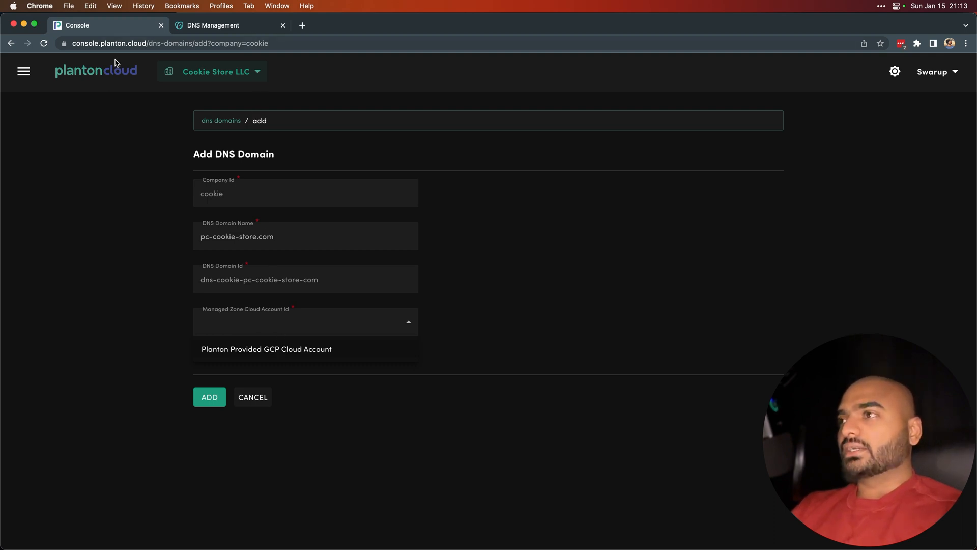
{"action": "left_click", "coordinate": [241, 351]}
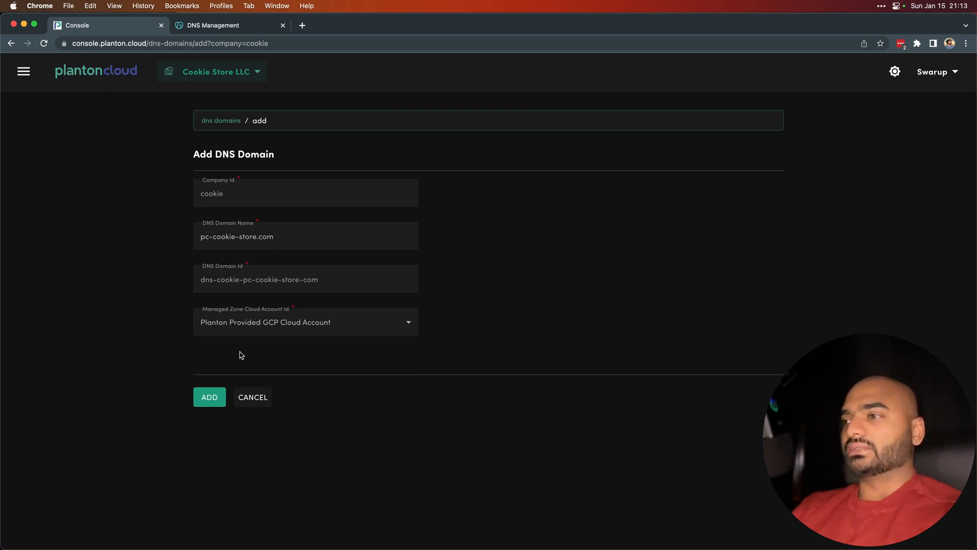
{"action": "left_click", "coordinate": [211, 406]}
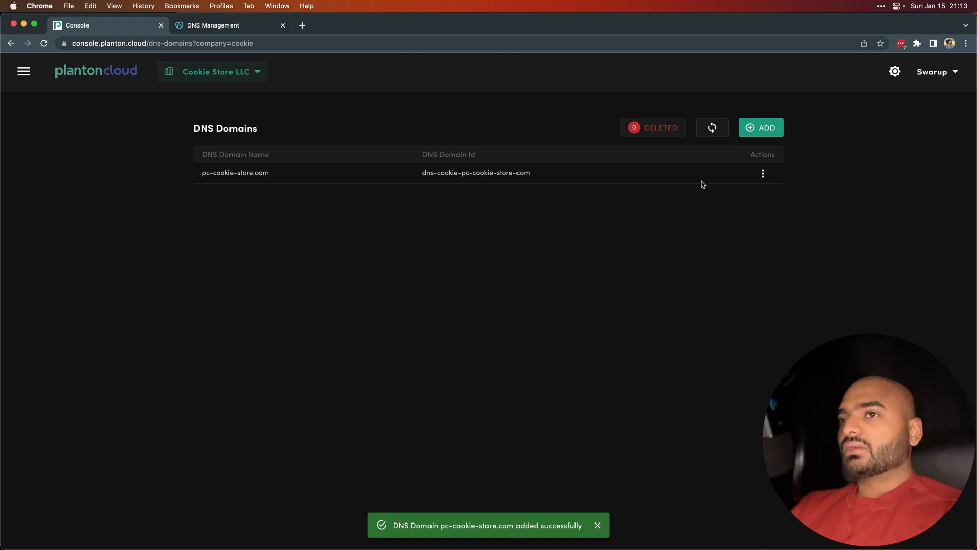
Open the details of the pc-cookie-store.com domain and refresh them to examine its assigned nameservers
{"action": "left_click", "coordinate": [763, 174]}
{"action": "left_click", "coordinate": [797, 181]}
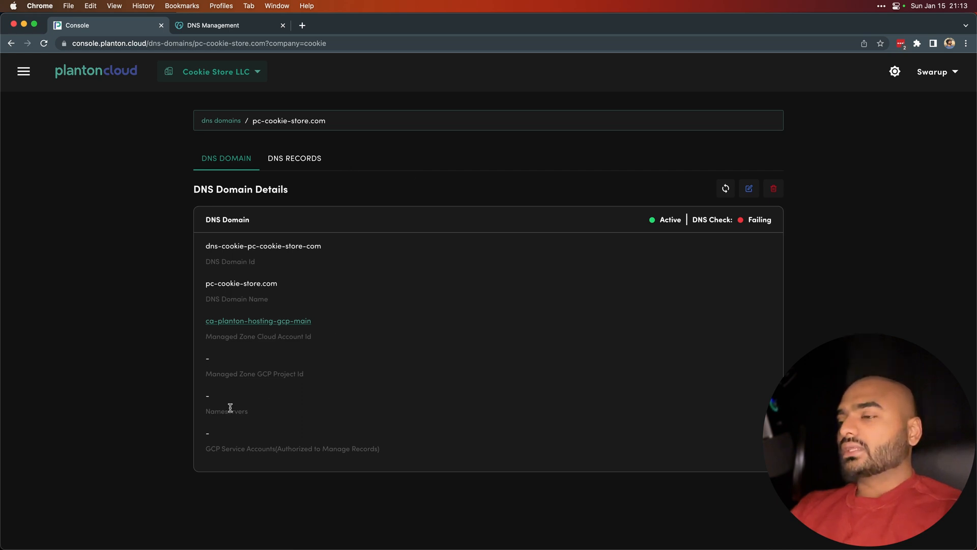
{"action": "left_click_drag", "start_coordinate": [220, 408], "coordinate": [243, 388]}
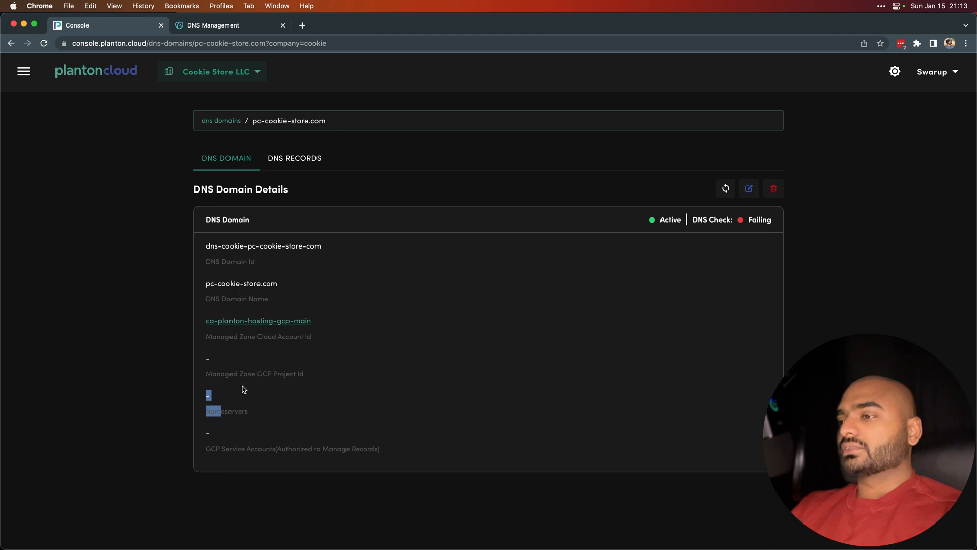
{"action": "left_click", "coordinate": [243, 389]}
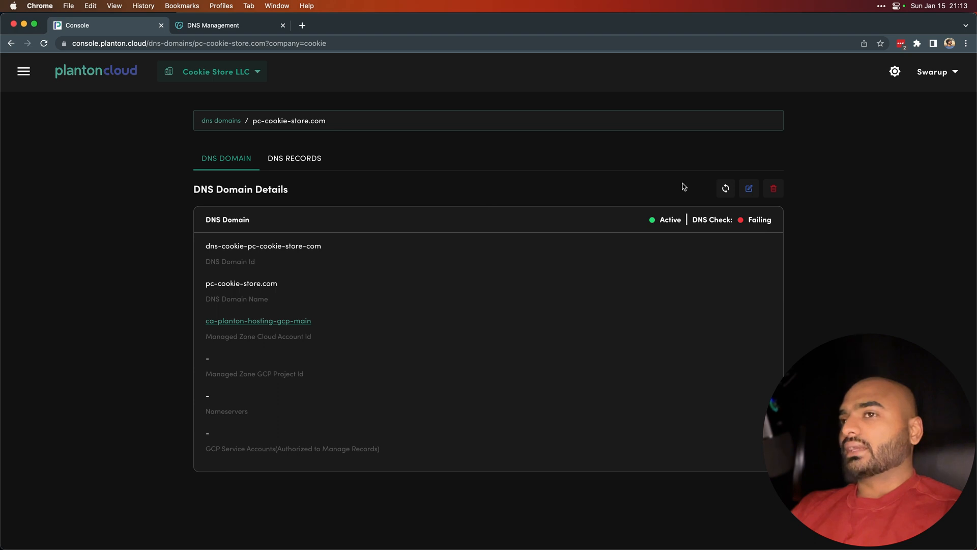
{"action": "left_click", "coordinate": [726, 189]}
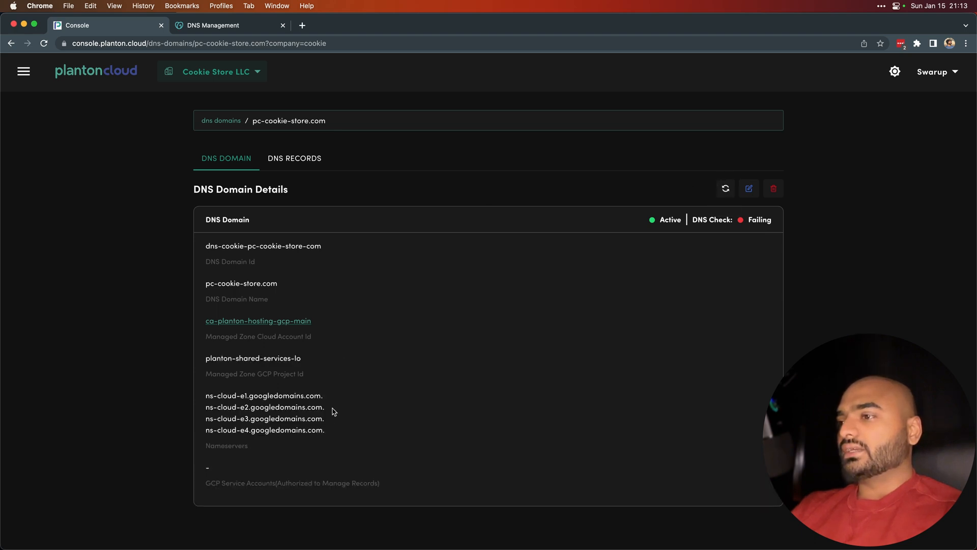
{"action": "left_click_drag", "start_coordinate": [328, 431], "coordinate": [209, 395]}
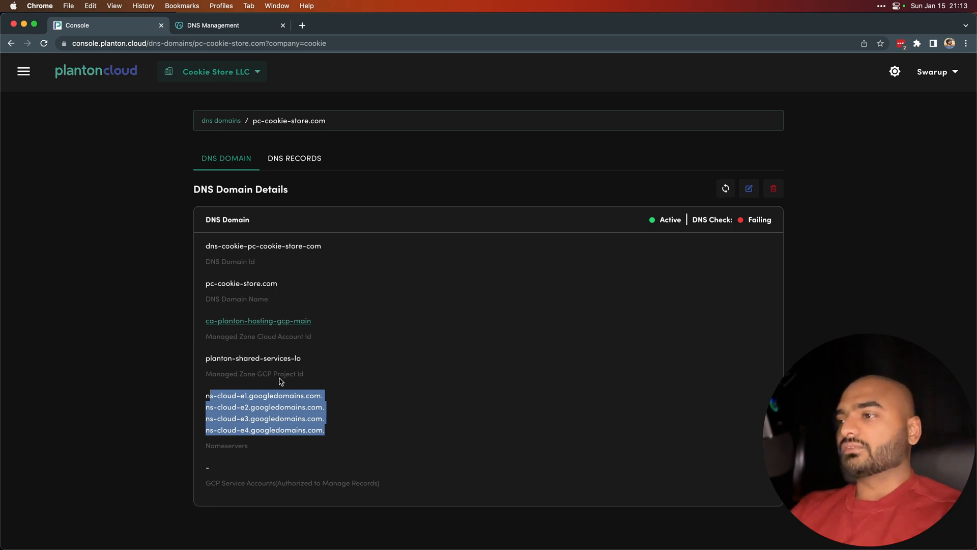
{"action": "left_click", "coordinate": [332, 435]}
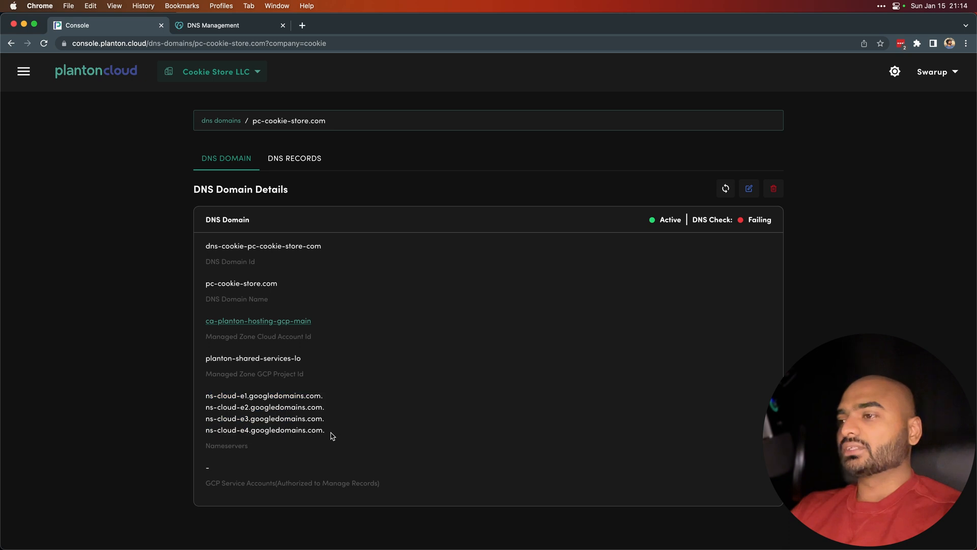
{"action": "left_click", "coordinate": [725, 188]}
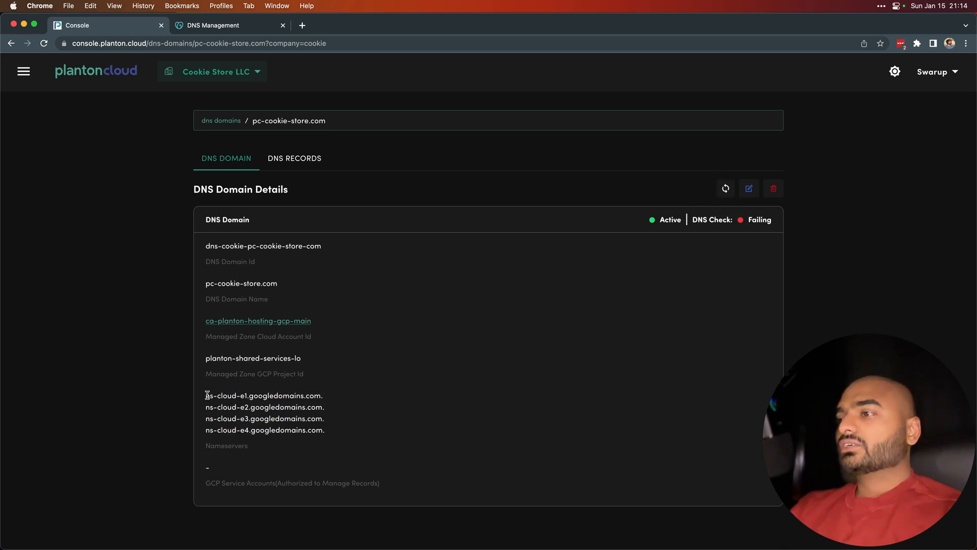
Copy the nameserver ns-cloud-e1.googledomains.com and open GoDaddy's form for entering custom nameservers for the domain
{"action": "left_click_drag", "start_coordinate": [206, 395], "coordinate": [321, 396]}
{"action": "key", "text": "super+c"}
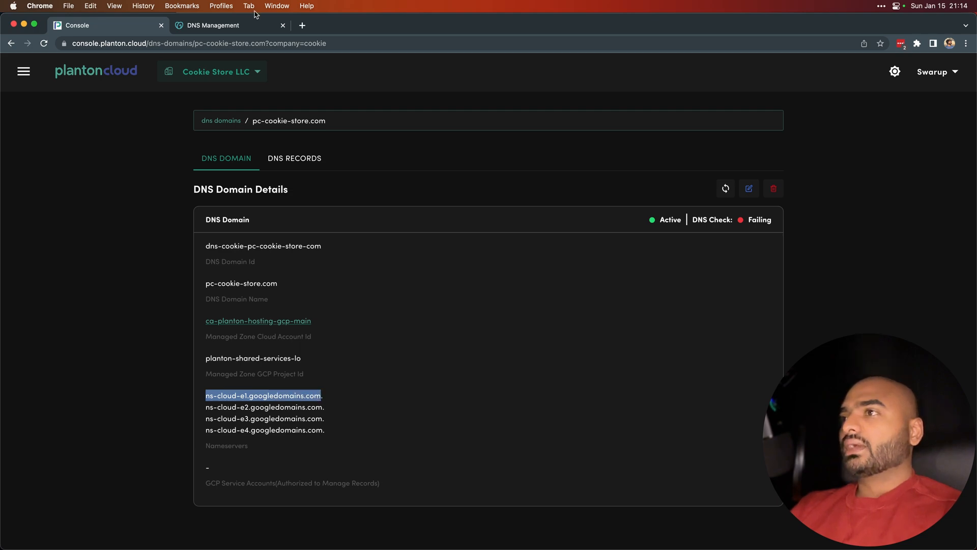
{"action": "left_click", "coordinate": [239, 26]}
{"action": "scroll", "coordinate": [279, 323], "scroll_direction": "down", "scroll_amount": 6}
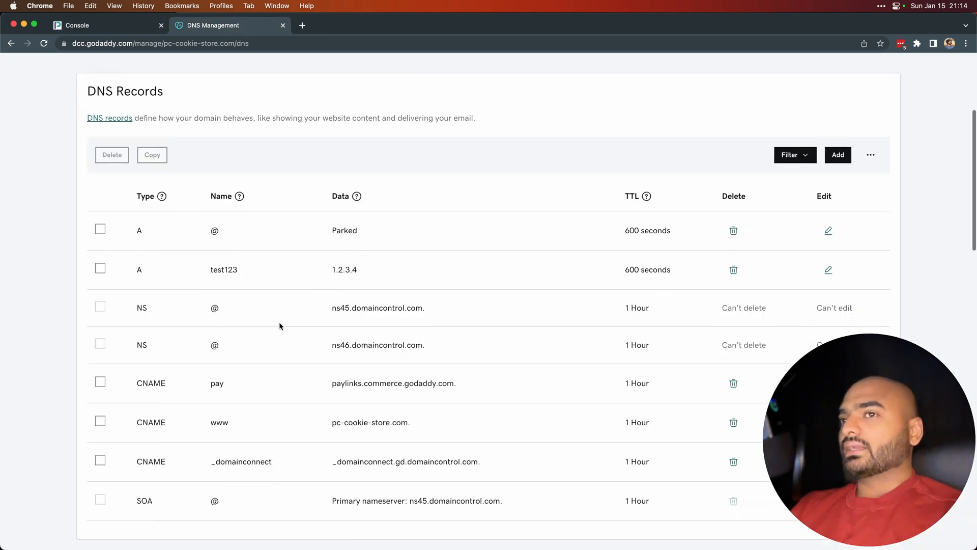
{"action": "scroll", "coordinate": [152, 395], "scroll_direction": "down", "scroll_amount": 4}
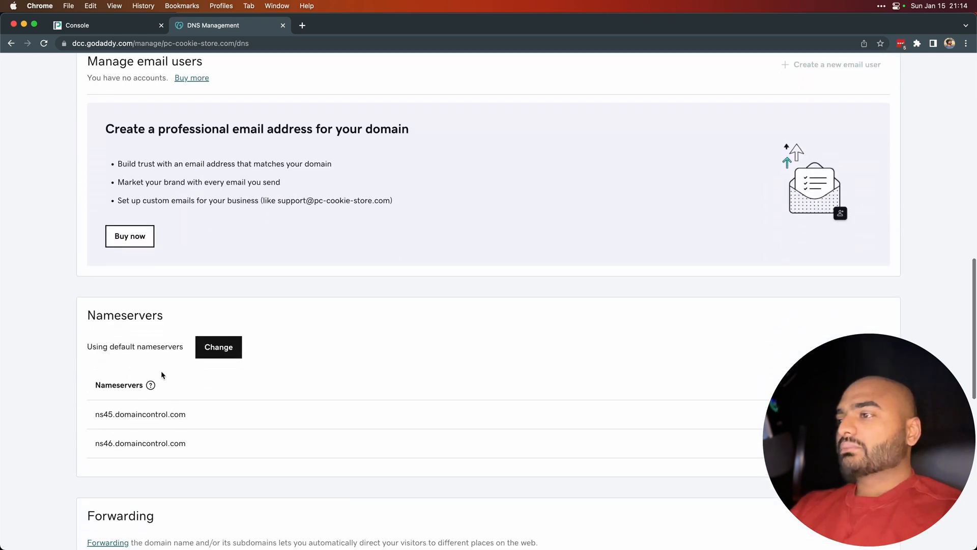
{"action": "left_click_drag", "start_coordinate": [111, 348], "coordinate": [183, 348]}
{"action": "left_click", "coordinate": [225, 352]}
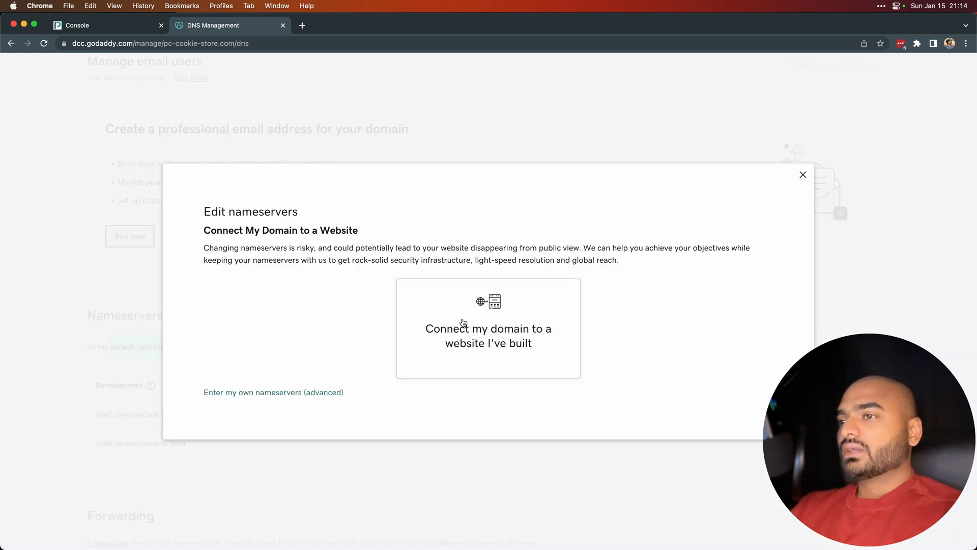
{"action": "left_click", "coordinate": [273, 392]}
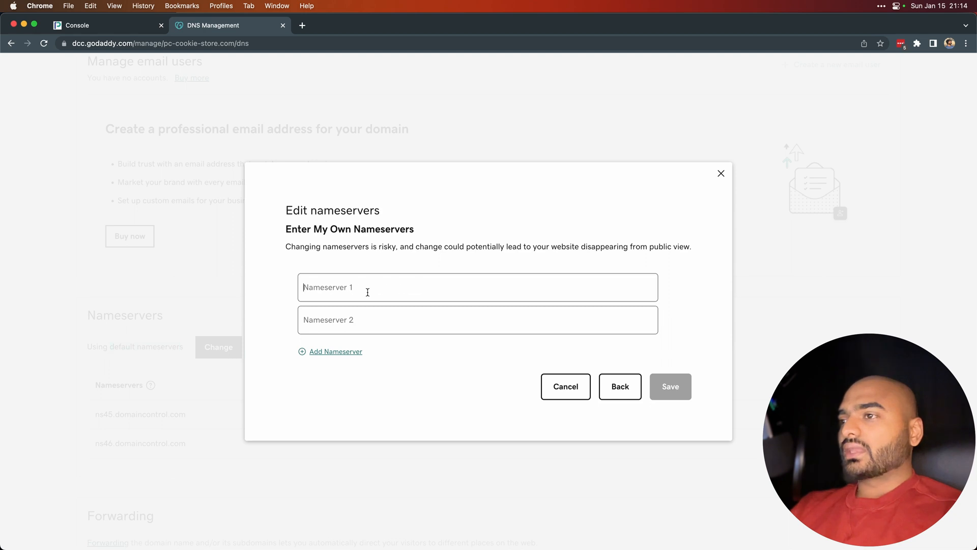
Fill four nameserver entries with ns-cloud-e1.googledomains.com, adding the third and fourth entries to the form
{"action": "key", "text": "super+v"}
{"action": "left_click", "coordinate": [390, 320]}
{"action": "key", "text": "super+v"}
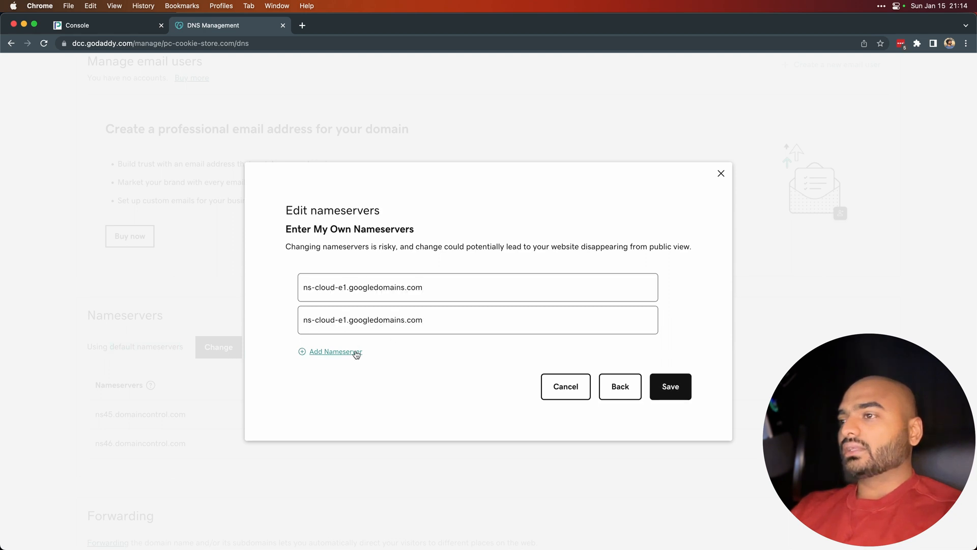
{"action": "left_click", "coordinate": [356, 353]}
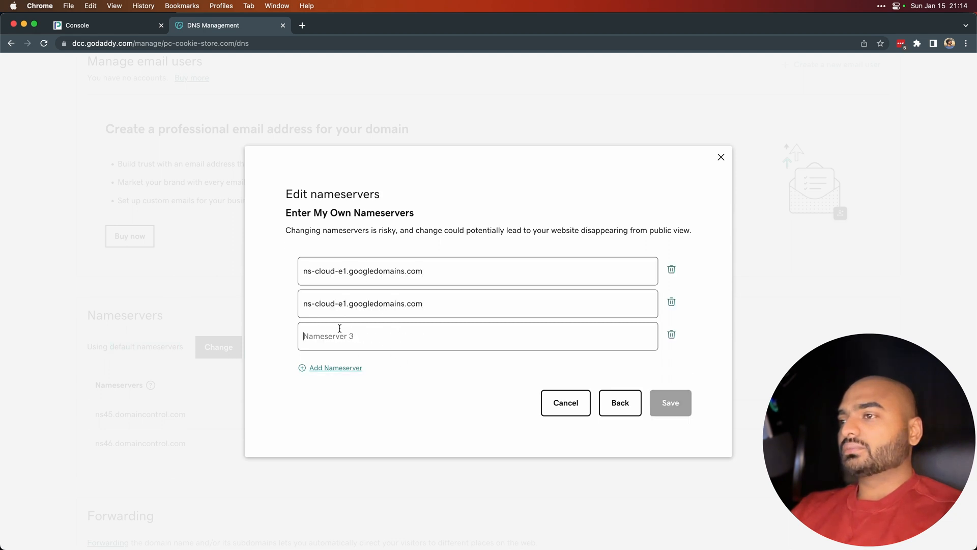
{"action": "key", "text": "super+v"}
{"action": "left_click", "coordinate": [336, 368]}
{"action": "key", "text": "super+v"}
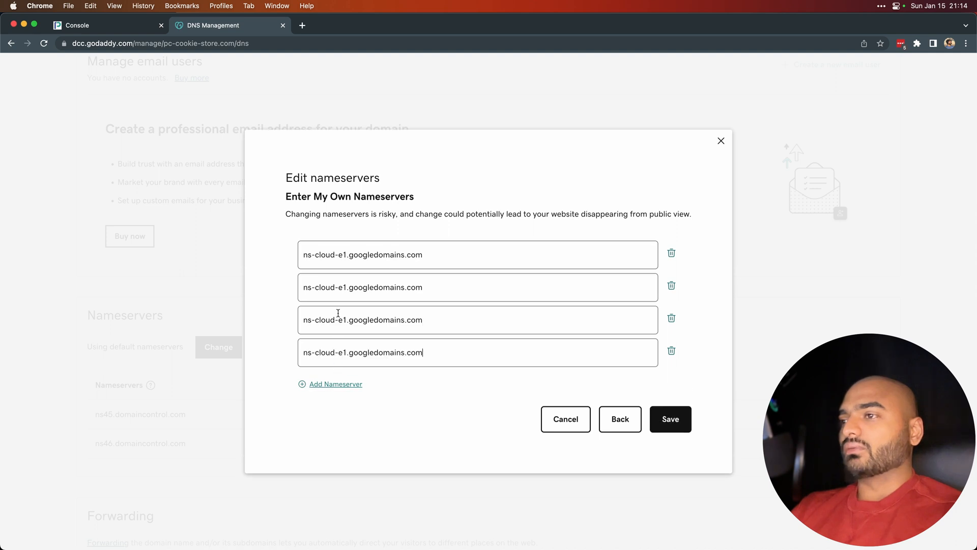
Change the second, third and fourth nameserver entries to ns-cloud-e2, ns-cloud-e3 and ns-cloud-e4.googledomains.com respectively
{"action": "left_click", "coordinate": [345, 287]}
{"action": "key", "text": "BackSpace"}
{"action": "type", "text": "2"}
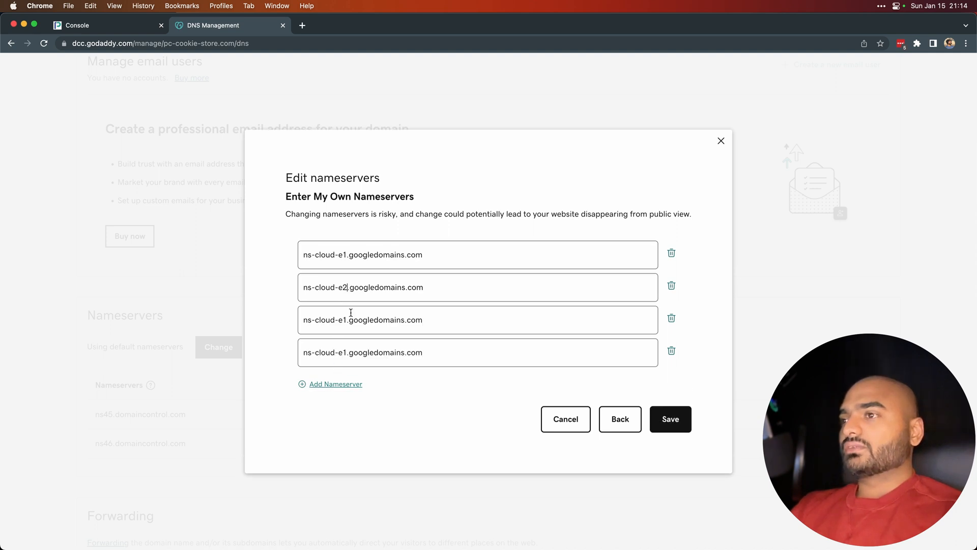
{"action": "left_click", "coordinate": [346, 321]}
{"action": "key", "text": "BackSpace"}
{"action": "type", "text": "3"}
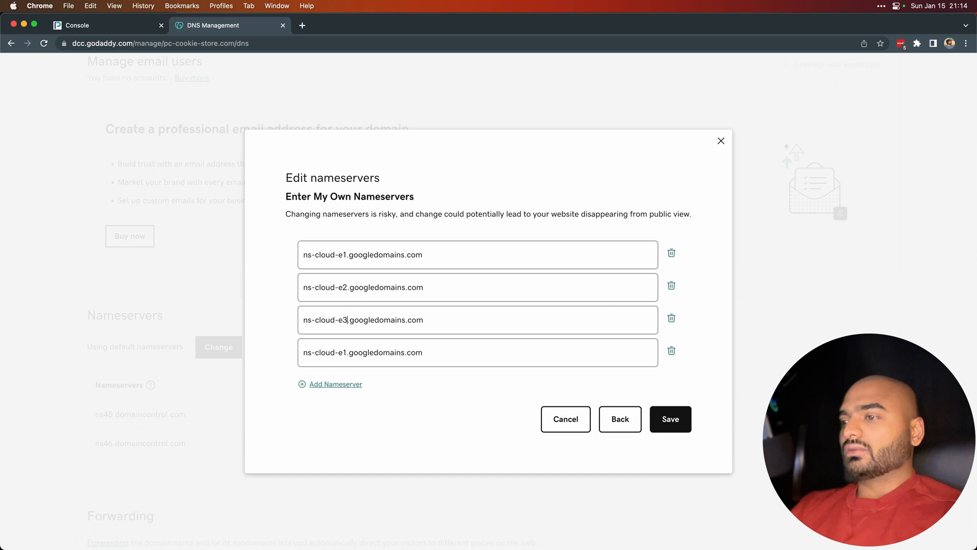
{"action": "left_click", "coordinate": [346, 353]}
{"action": "key", "text": "BackSpace"}
{"action": "type", "text": "4"}
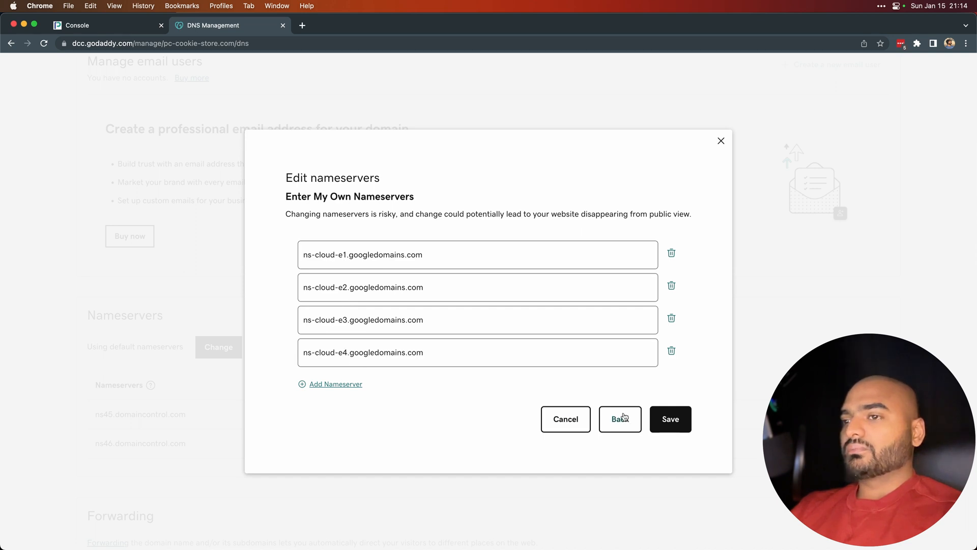
Save the custom nameservers, consent to the nameserver update for pc-cookie-store.com and dismiss the notification
{"action": "left_click", "coordinate": [662, 426]}
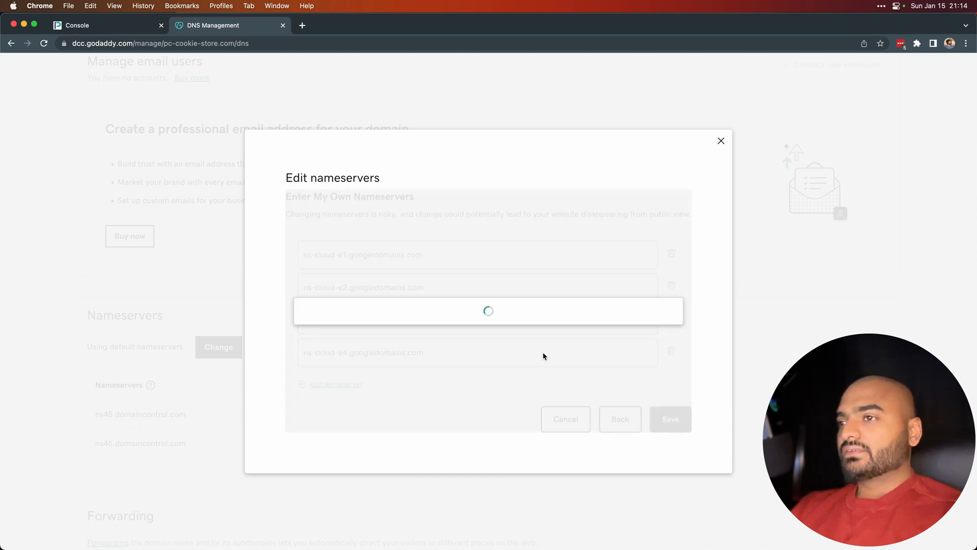
{"action": "left_click", "coordinate": [357, 340]}
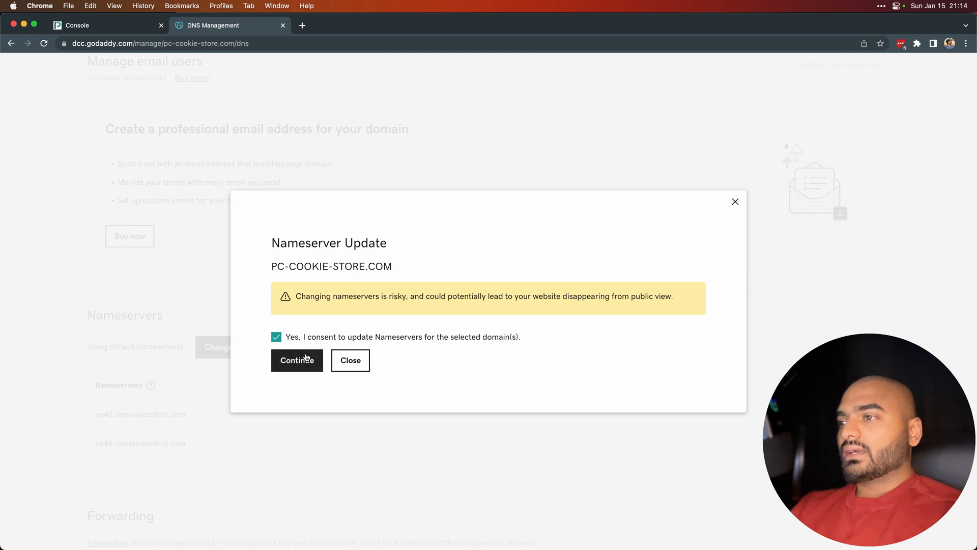
{"action": "left_click", "coordinate": [301, 359]}
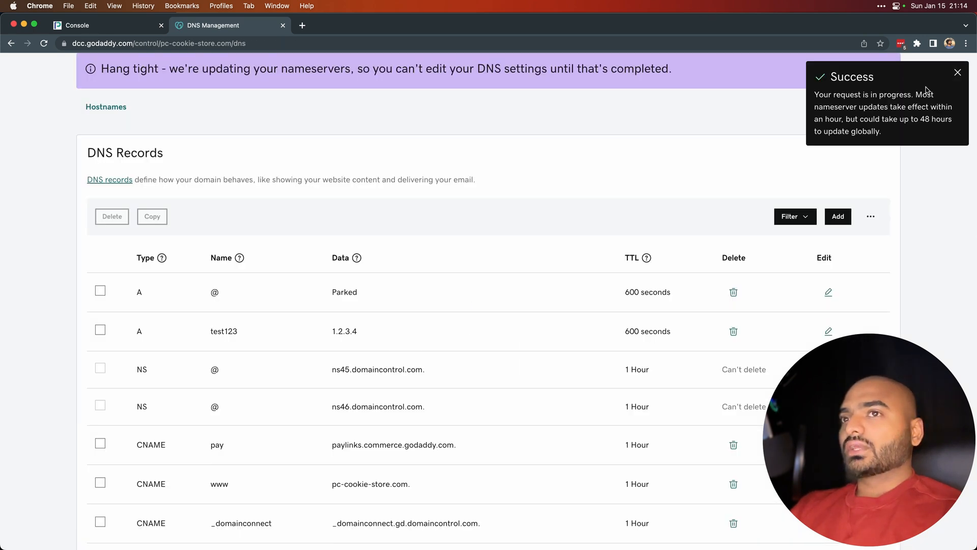
{"action": "left_click", "coordinate": [957, 74]}
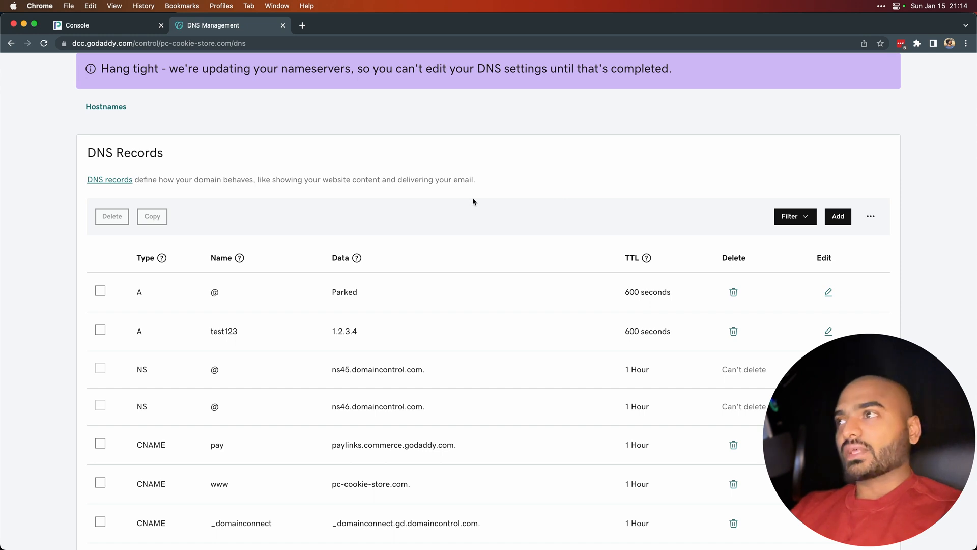
{"action": "scroll", "coordinate": [380, 268], "scroll_direction": "down", "scroll_amount": 1}
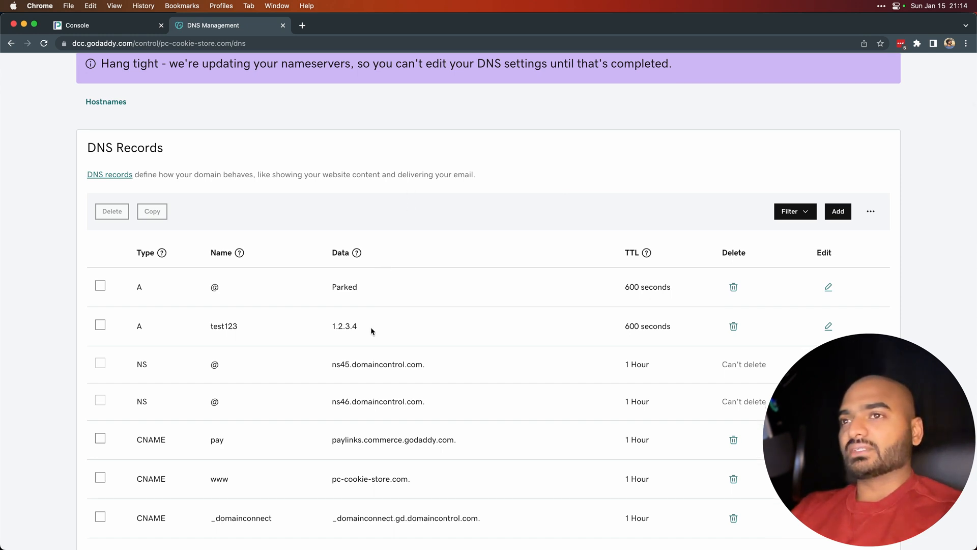
{"action": "scroll", "coordinate": [304, 309], "scroll_direction": "down", "scroll_amount": 1}
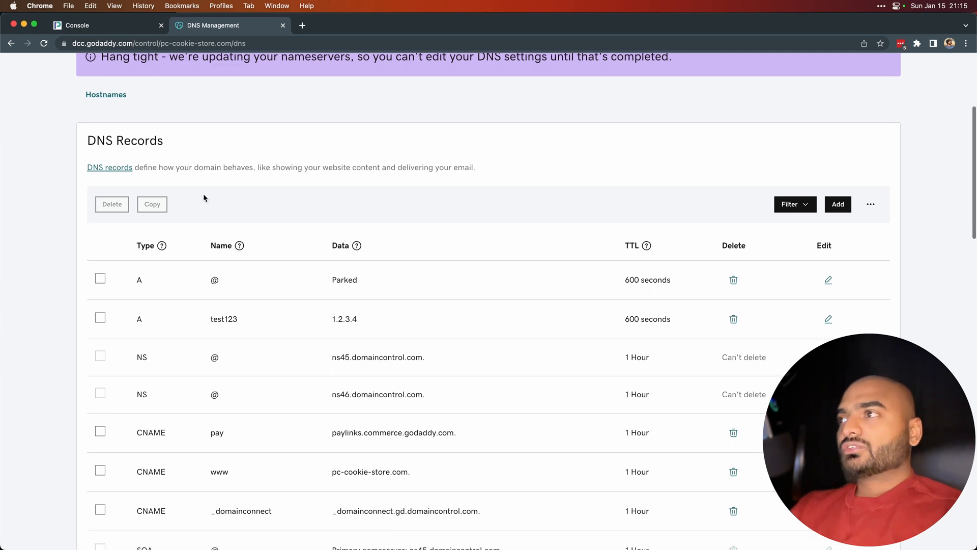
Return to the Planton Cloud console, refresh the pc-cookie-store.com details and examine the DNS Check status and assigned nameservers
{"action": "left_click", "coordinate": [138, 30]}
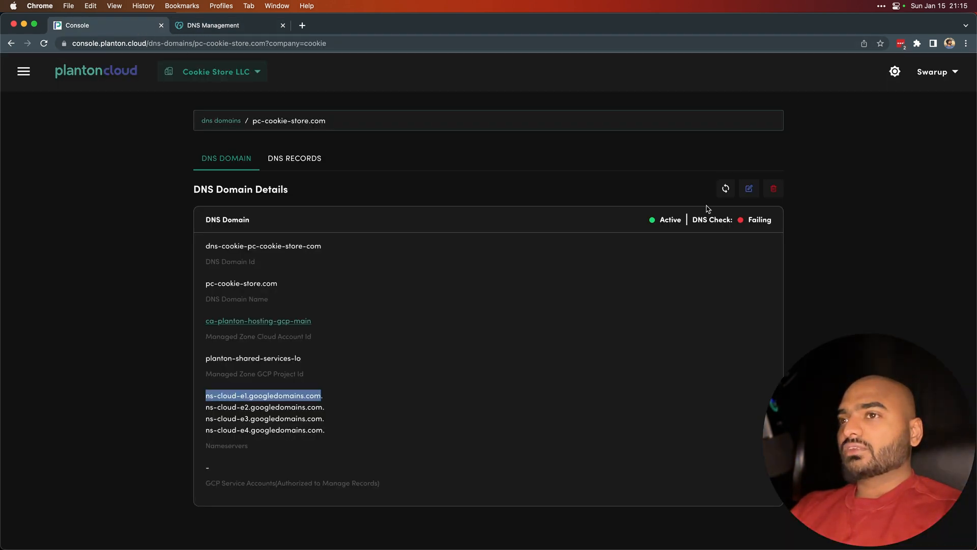
{"action": "left_click", "coordinate": [724, 191]}
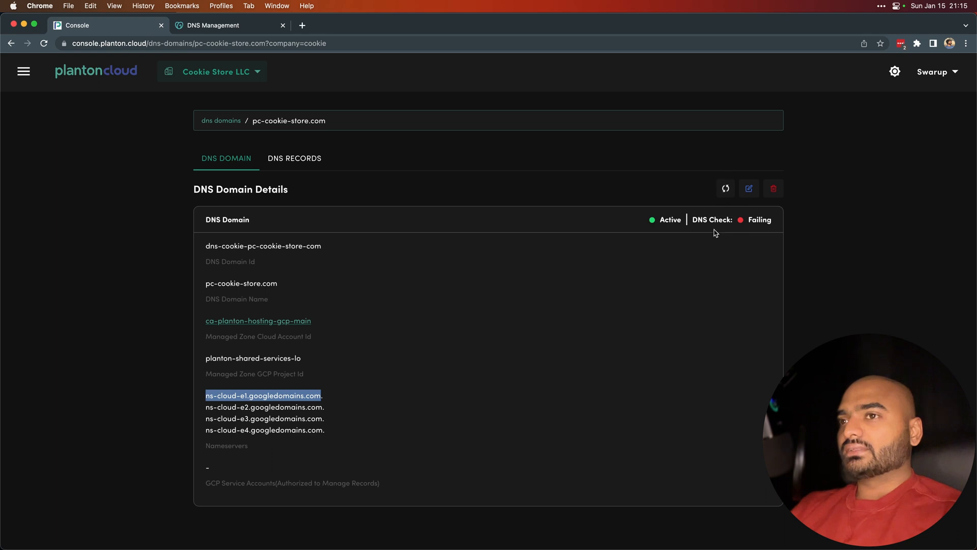
{"action": "left_click_drag", "start_coordinate": [703, 221], "coordinate": [756, 220]}
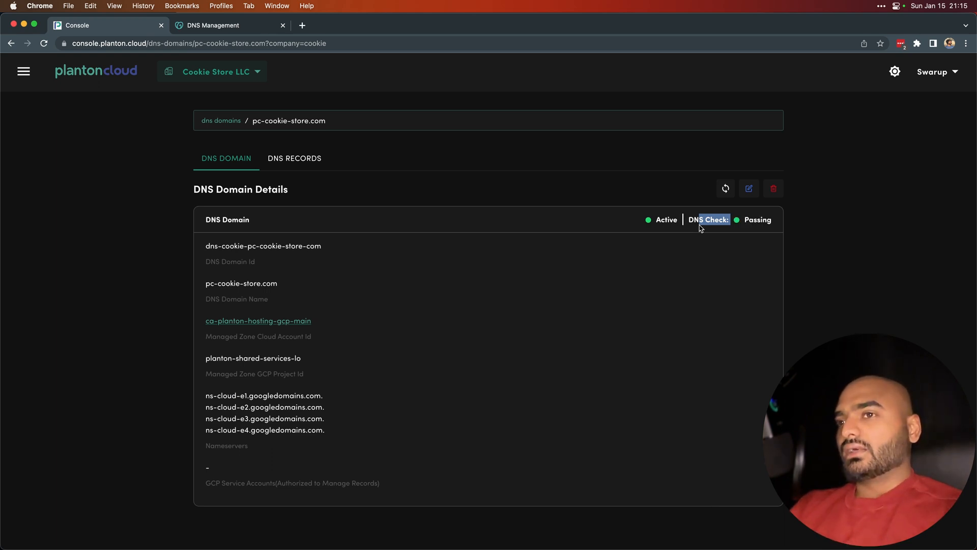
{"action": "left_click", "coordinate": [693, 222]}
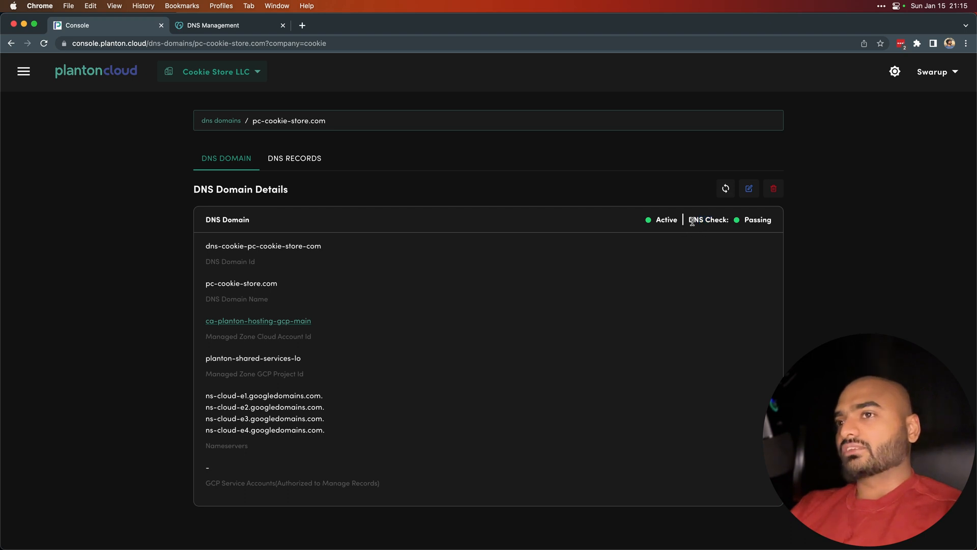
{"action": "left_click_drag", "start_coordinate": [693, 220], "coordinate": [759, 220]}
{"action": "double_click", "coordinate": [759, 220]}
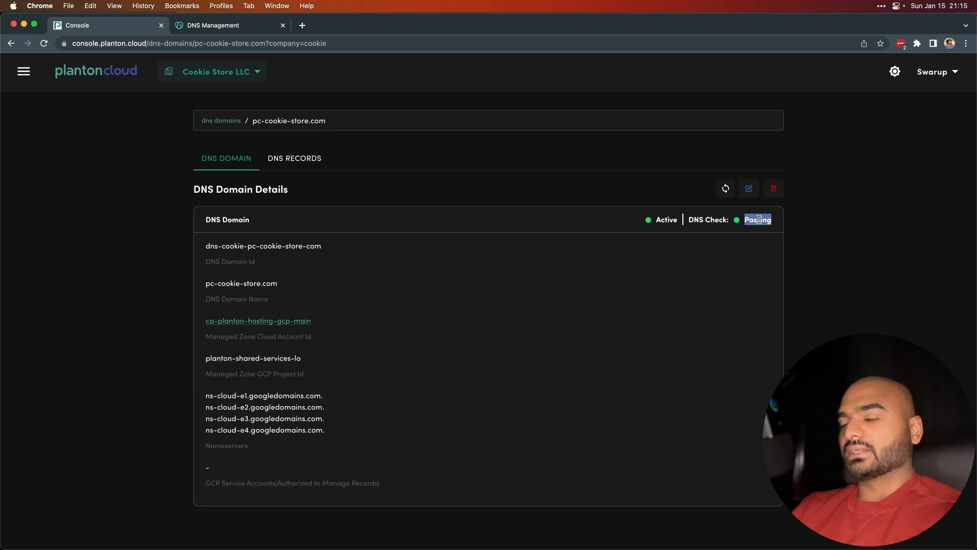
{"action": "left_click", "coordinate": [717, 218]}
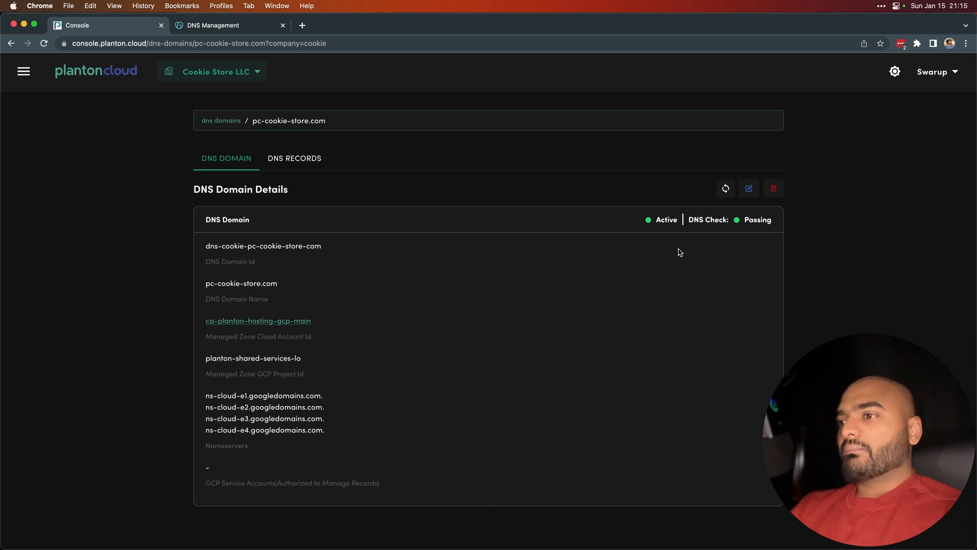
{"action": "left_click_drag", "start_coordinate": [326, 432], "coordinate": [205, 396]}
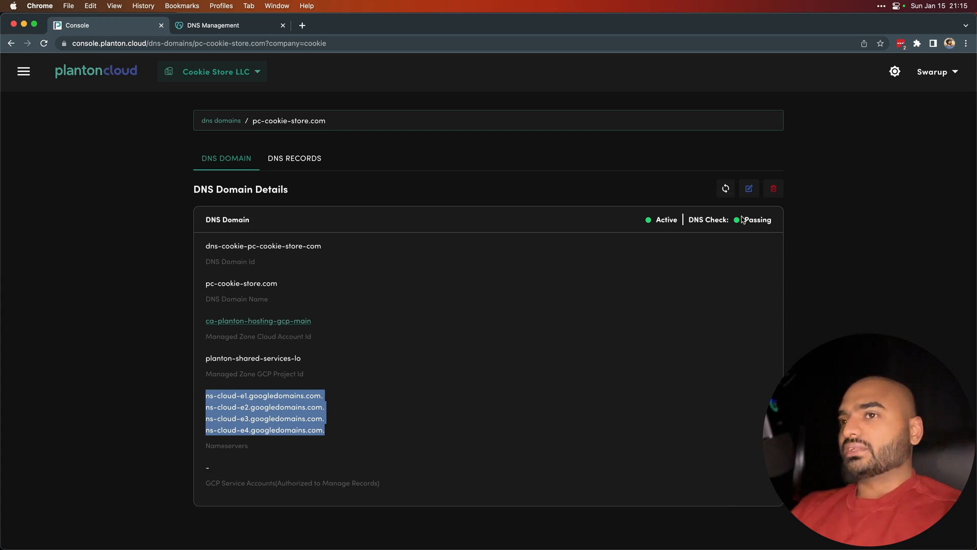
{"action": "left_click_drag", "start_coordinate": [744, 220], "coordinate": [770, 222]}
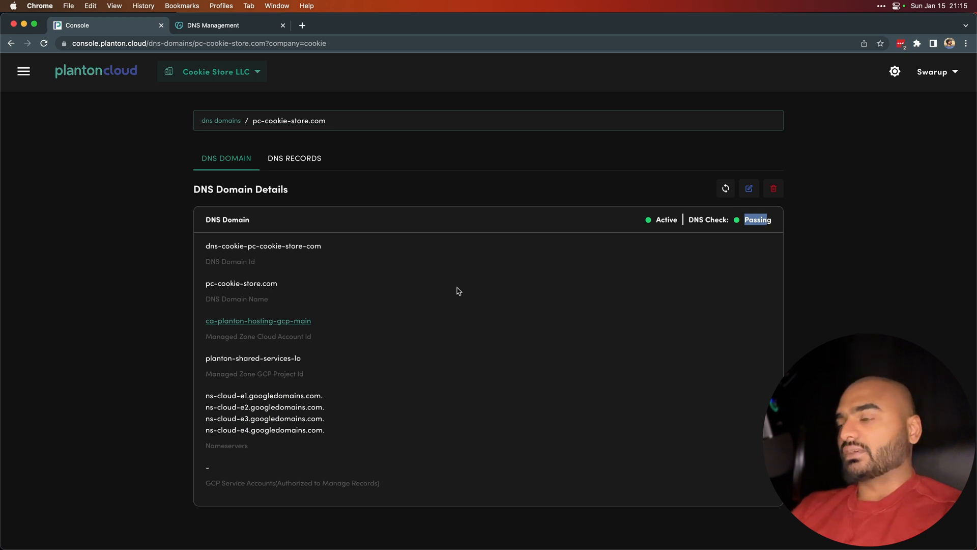
{"action": "left_click", "coordinate": [712, 219]}
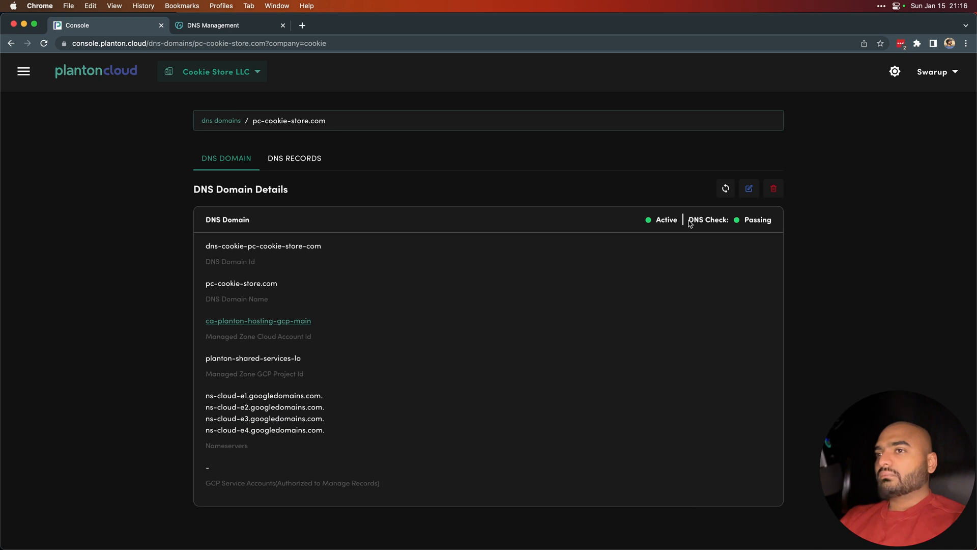
{"action": "left_click_drag", "start_coordinate": [689, 219], "coordinate": [771, 219]}
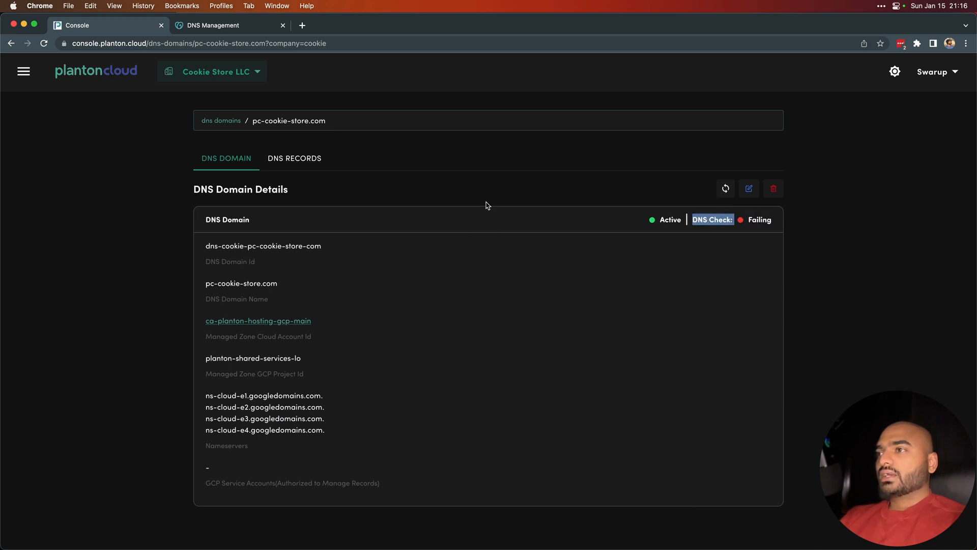
Edit the pc-cookie-store.com domain to add an A record named test456 with the IPv4 address 9.8.7.6, then leave the edit form
{"action": "left_click", "coordinate": [750, 192]}
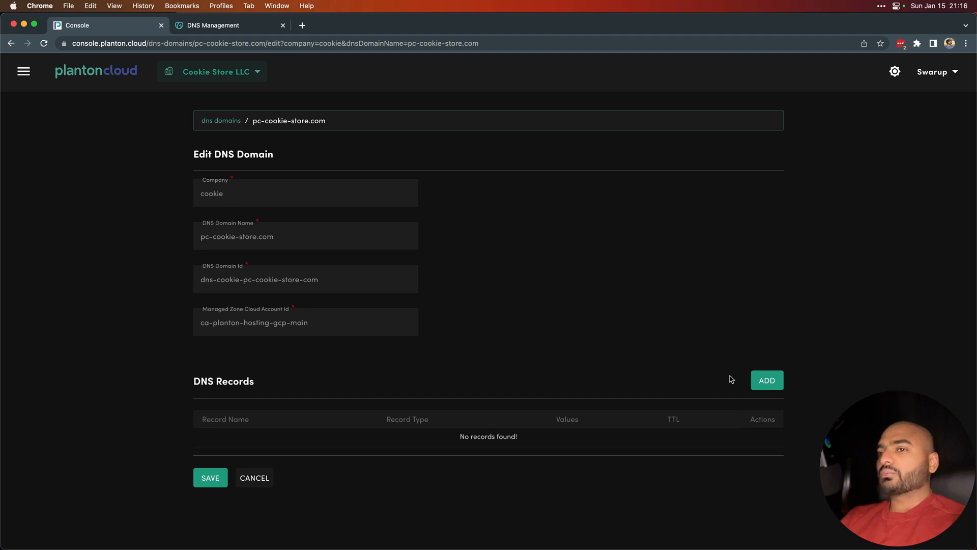
{"action": "left_click", "coordinate": [757, 382]}
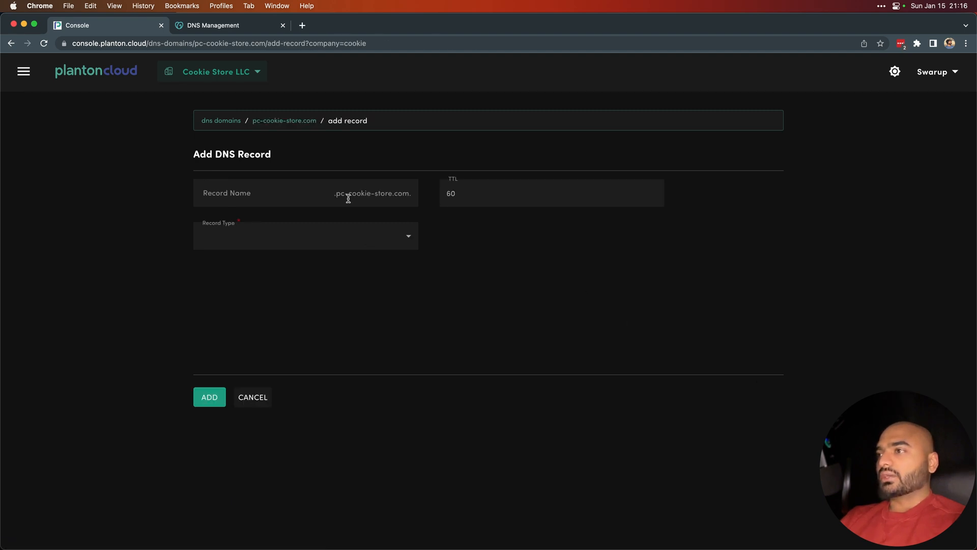
{"action": "left_click", "coordinate": [318, 196]}
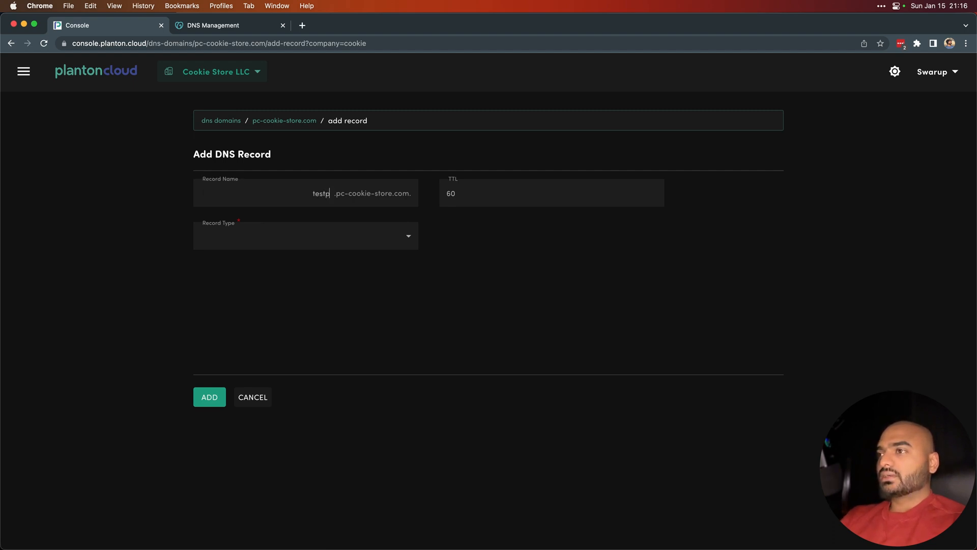
{"action": "type", "text": "test456"}
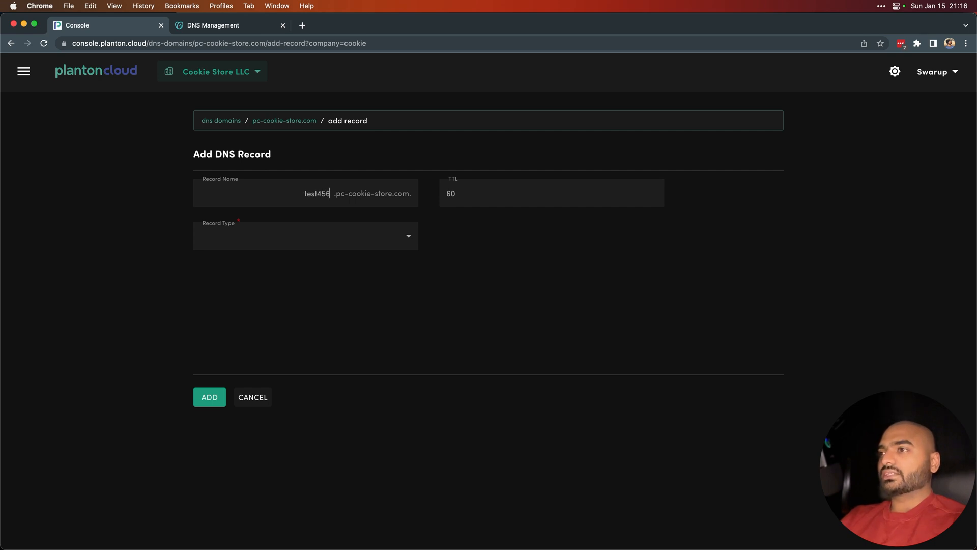
{"action": "left_click", "coordinate": [329, 241]}
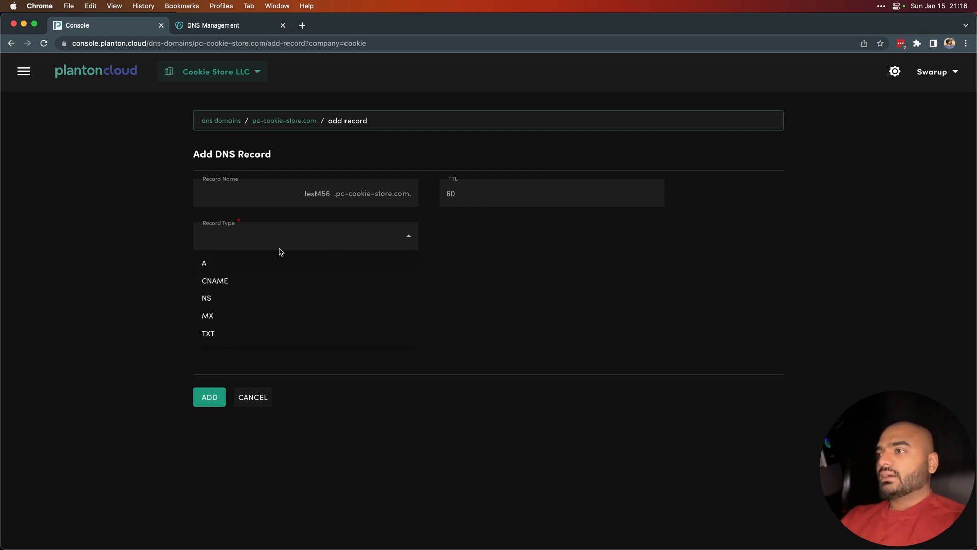
{"action": "left_click", "coordinate": [228, 260]}
{"action": "left_click", "coordinate": [265, 311]}
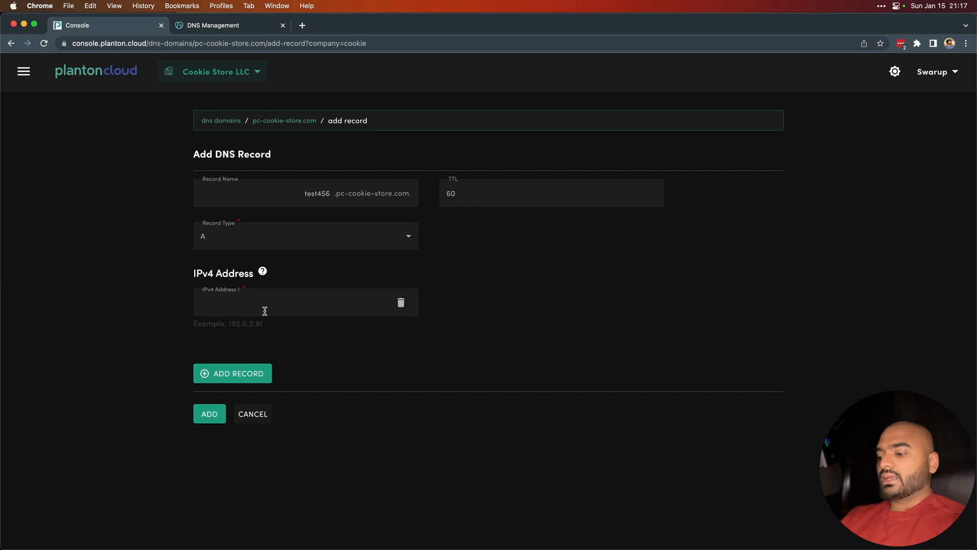
{"action": "type", "text": "9."}
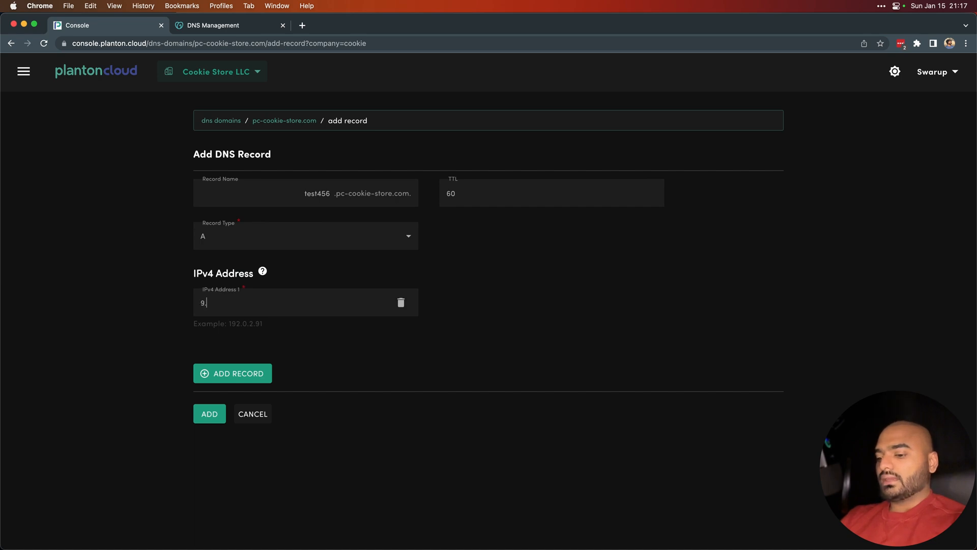
{"action": "type", "text": "8.7.6"}
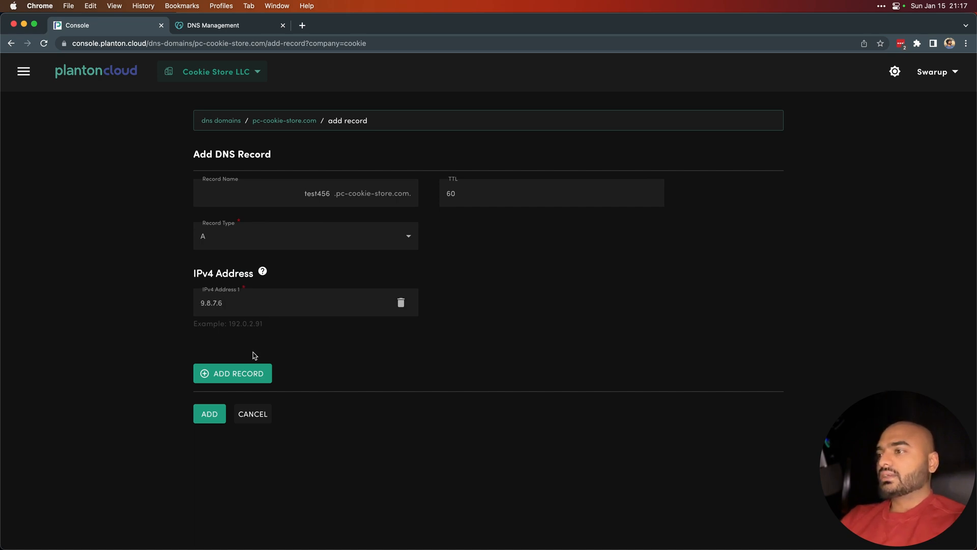
{"action": "left_click", "coordinate": [207, 419]}
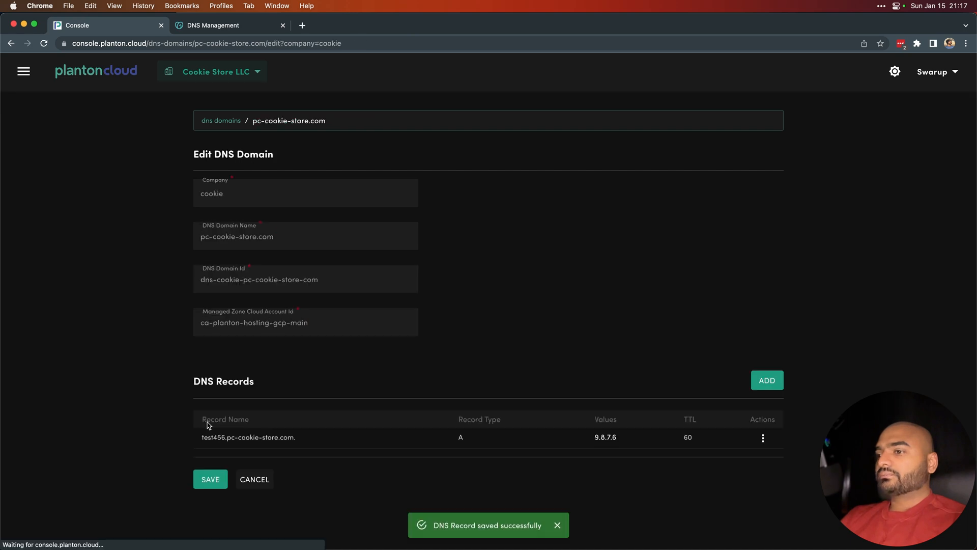
{"action": "left_click", "coordinate": [264, 486]}
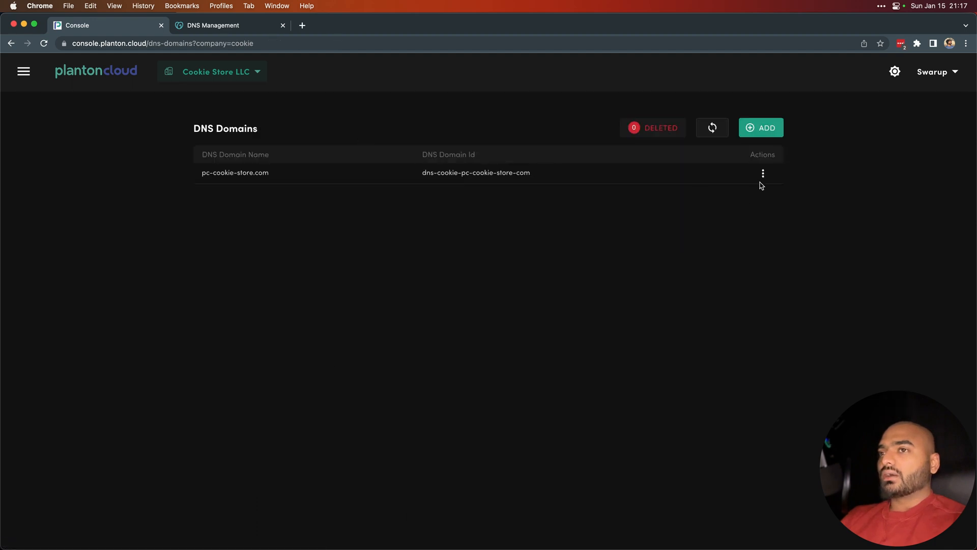
Open the DNS records of pc-cookie-store.com and copy the record name test456.pc-cookie-store.com
{"action": "left_click", "coordinate": [763, 179]}
{"action": "left_click", "coordinate": [818, 179]}
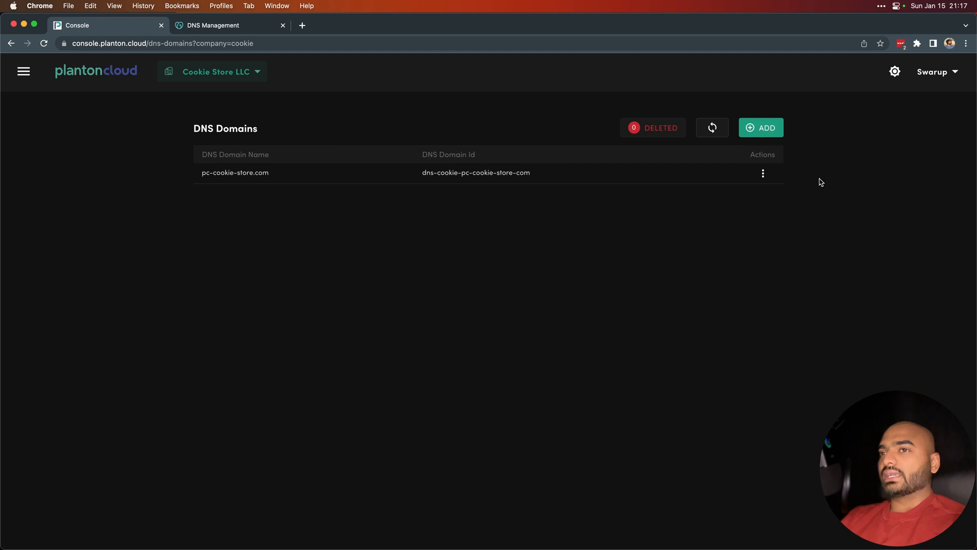
{"action": "left_click", "coordinate": [320, 166]}
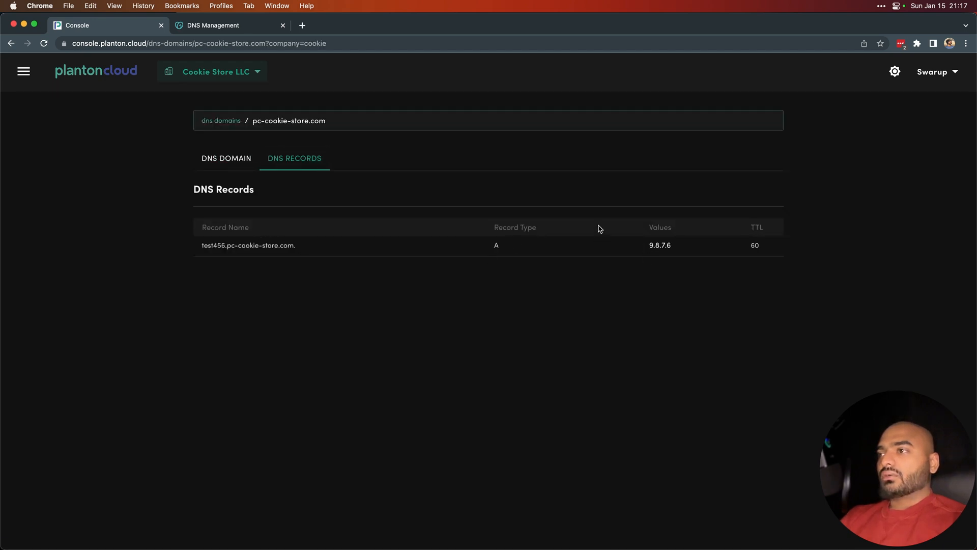
{"action": "triple_click", "coordinate": [268, 248]}
{"action": "key", "text": "super+c"}
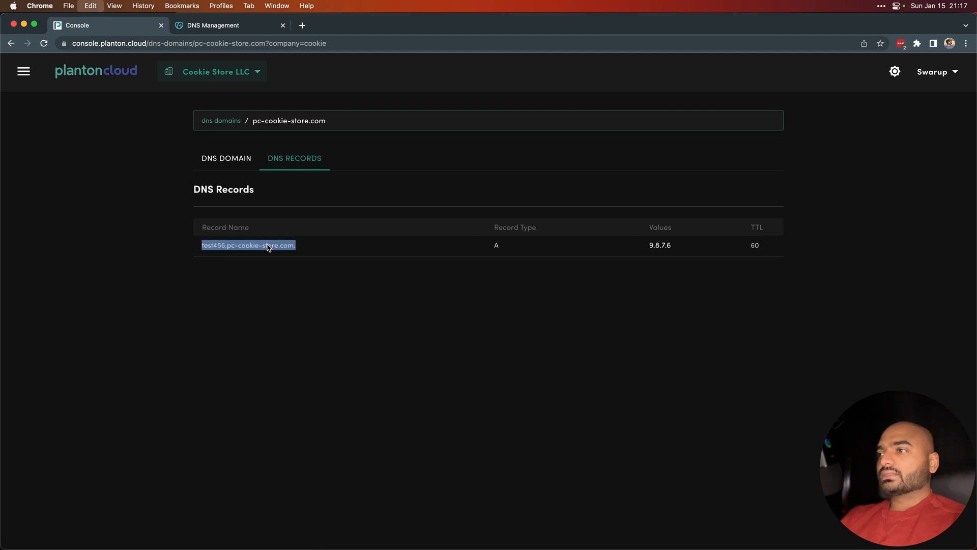
Switch to iTerm2 and query the A record with dig a test456.pc-cookie-store.com
{"action": "key", "text": "super+Tab"}
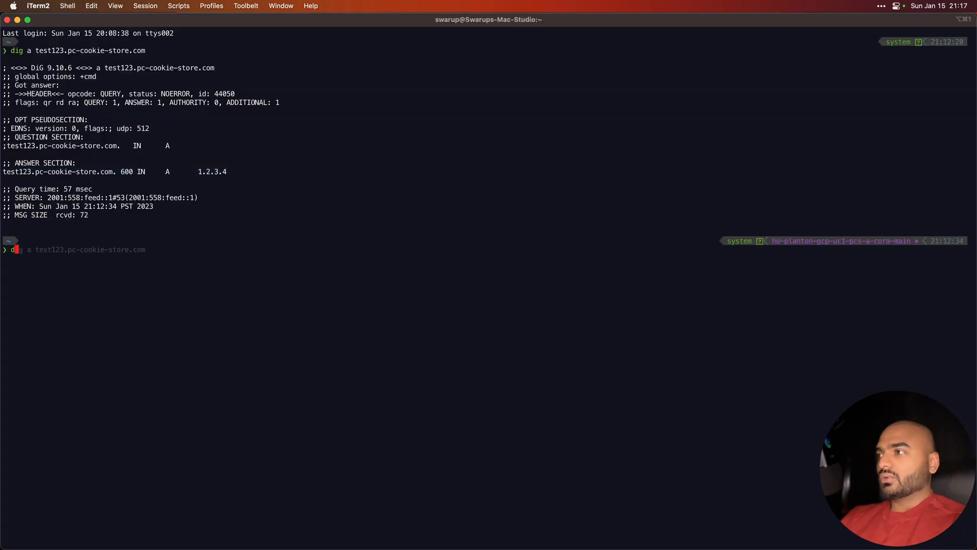
{"action": "type", "text": "dig a"}
{"action": "key", "text": "super+v"}
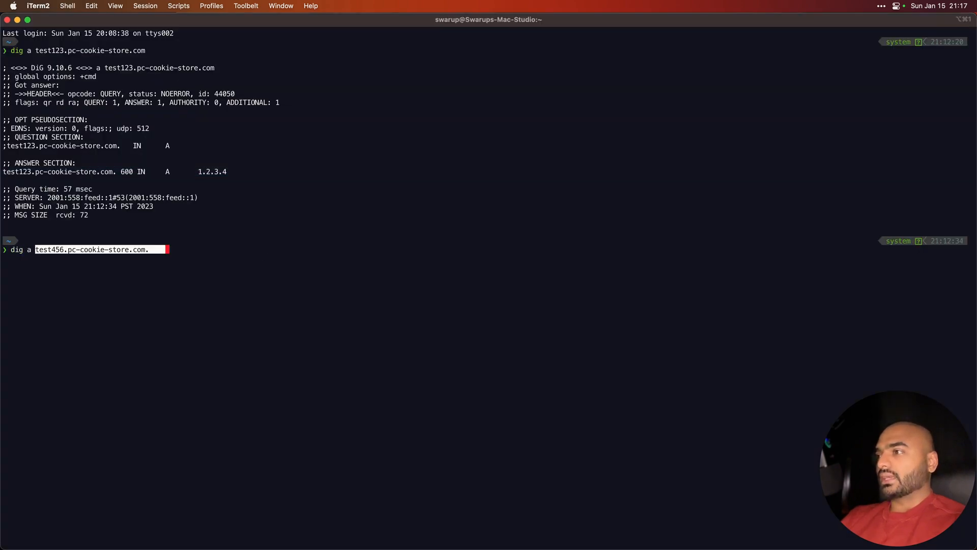
{"action": "key", "text": "Return"}
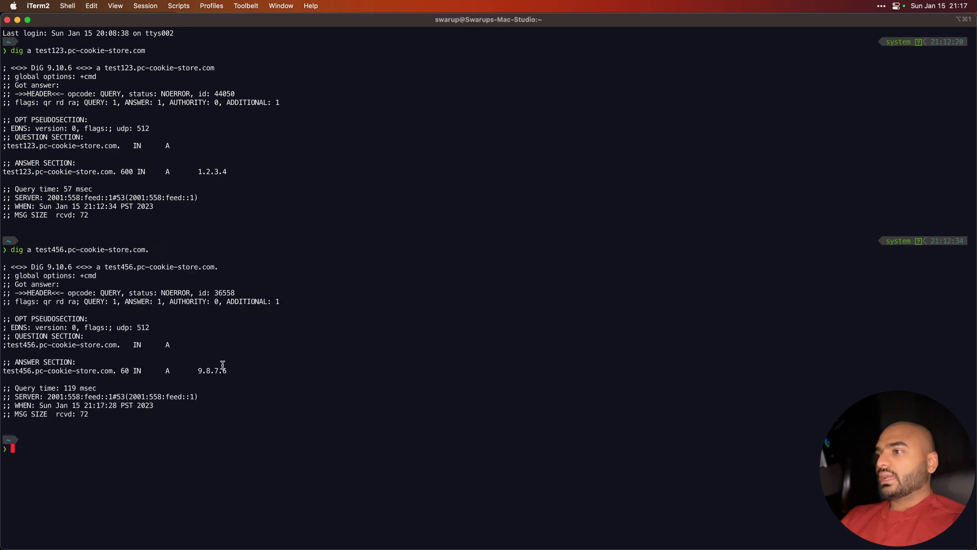
Check the IP address and TTL returned in the dig answer for test456.pc-cookie-store.com
{"action": "double_click", "coordinate": [217, 371]}
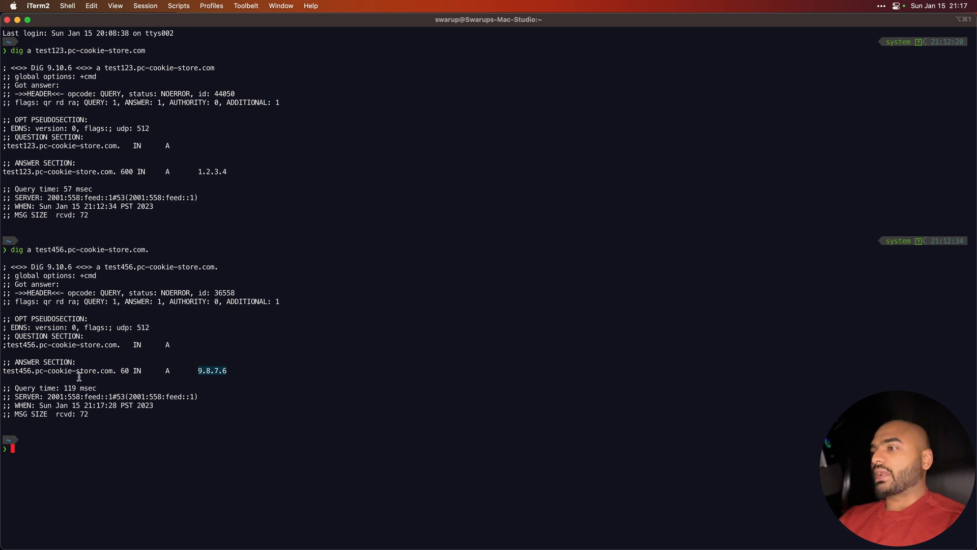
{"action": "left_click", "coordinate": [129, 370]}
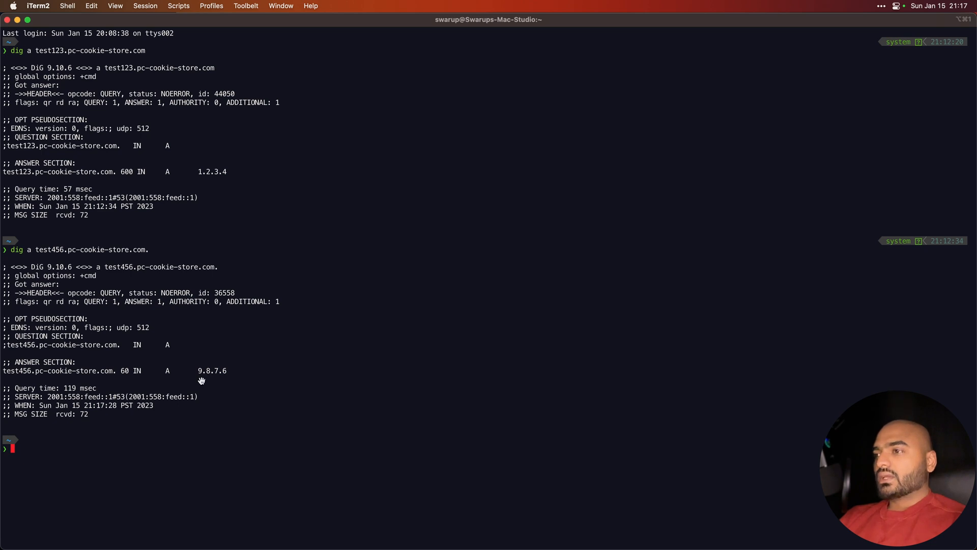
Return to the Planton Cloud console in Chrome and switch the working context to the Web Shop product
{"action": "key", "text": "super+Tab"}
{"action": "left_click", "coordinate": [231, 243]}
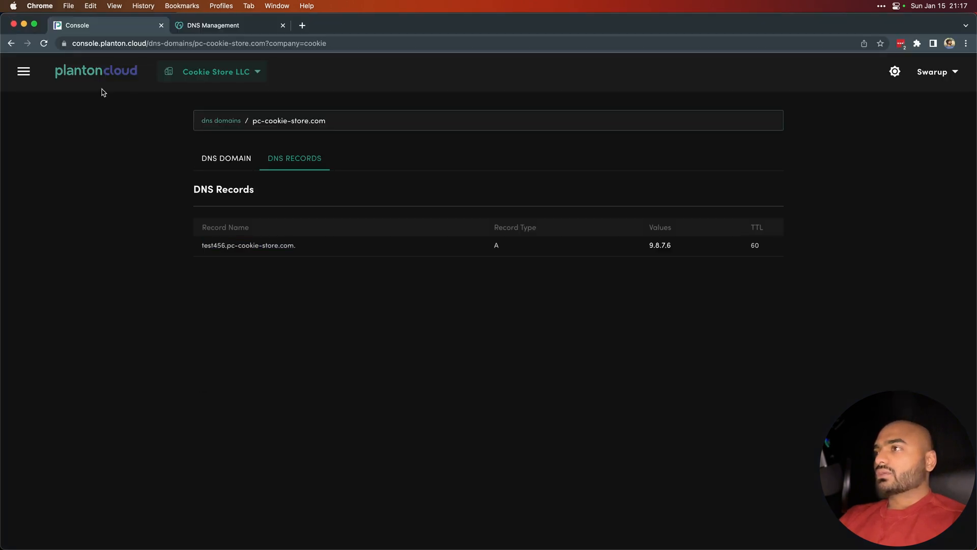
{"action": "left_click", "coordinate": [192, 80]}
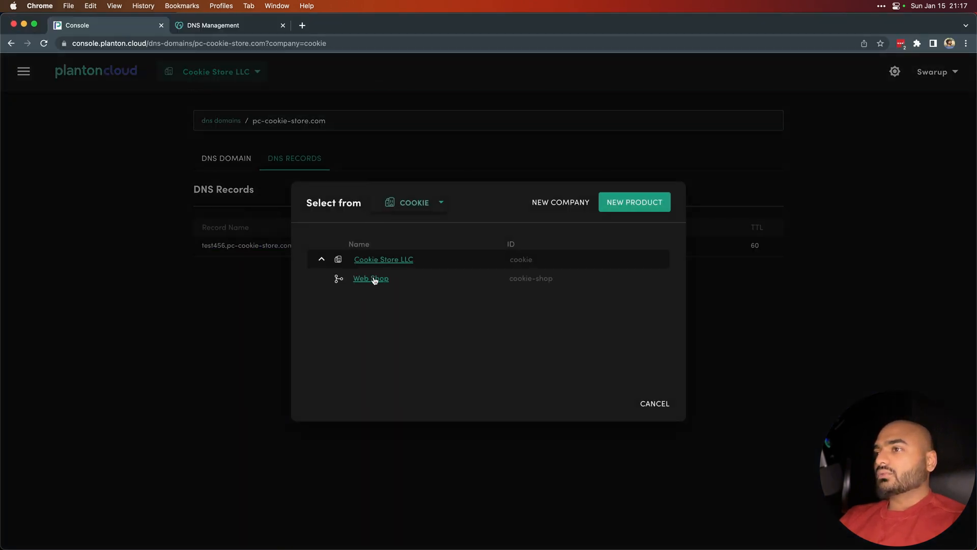
Open the Cookie Store site at website-main.dev.cookie-shop.pc.rocks in a new browser tab
{"action": "key", "text": "super+t"}
{"action": "type", "text": "web"}
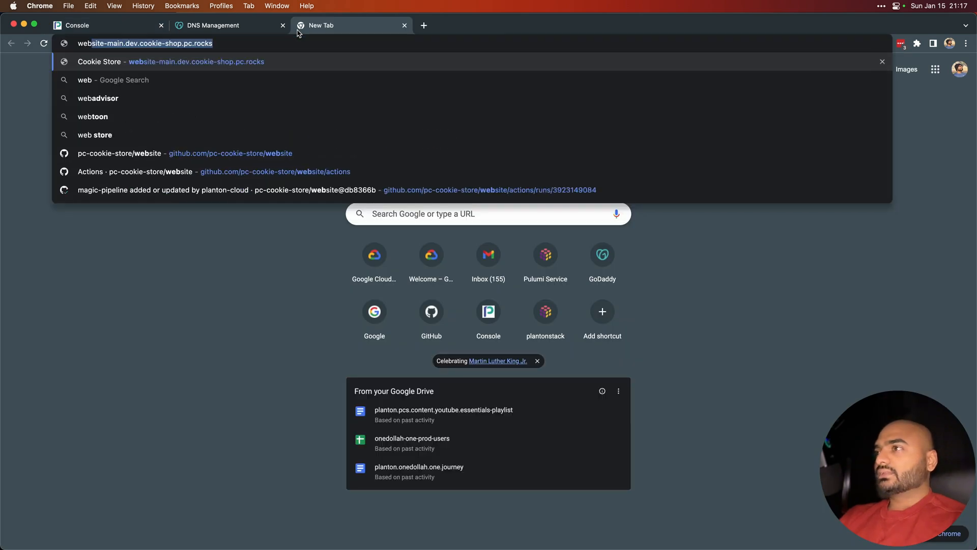
{"action": "key", "text": "Right"}
{"action": "key", "text": "Return"}
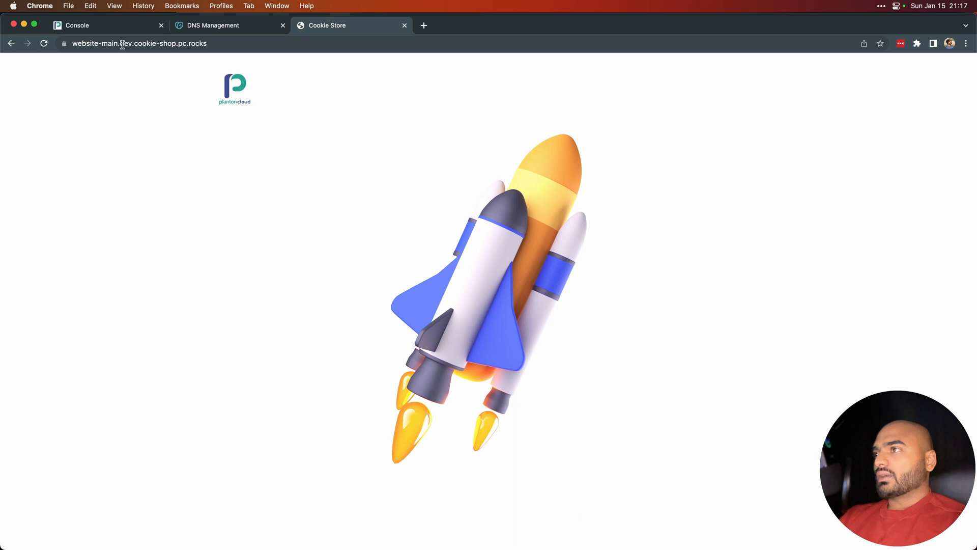
Examine the full URL of the Cookie Store site, focusing on its pc.rocks and cookie-shop.pc.rocks domain parts
{"action": "left_click", "coordinate": [122, 44]}
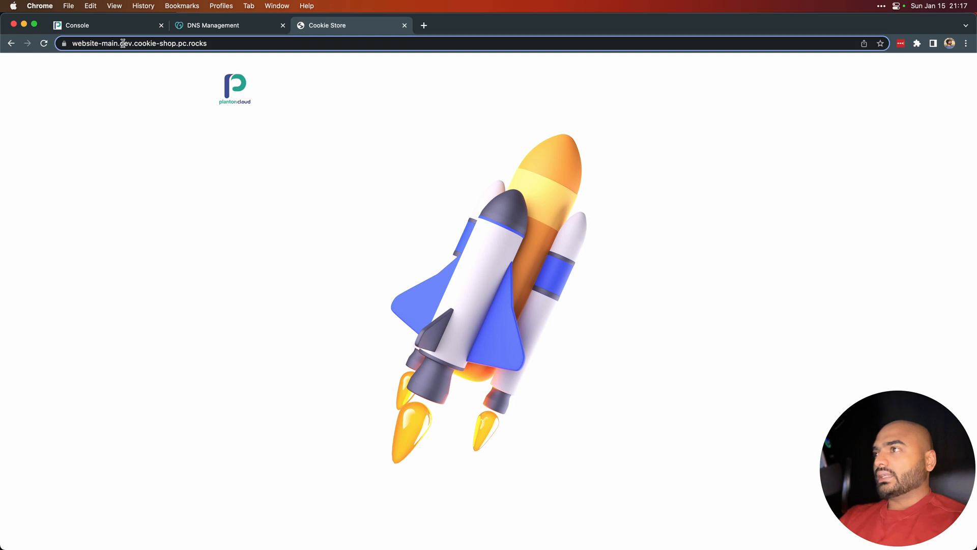
{"action": "double_click", "coordinate": [122, 43]}
{"action": "key", "text": "End"}
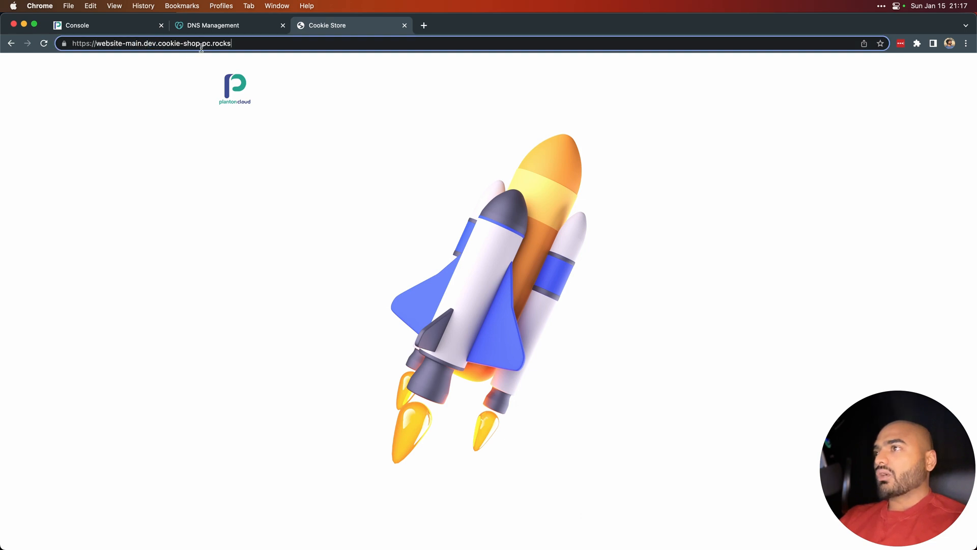
{"action": "left_click_drag", "start_coordinate": [203, 46], "coordinate": [232, 45]}
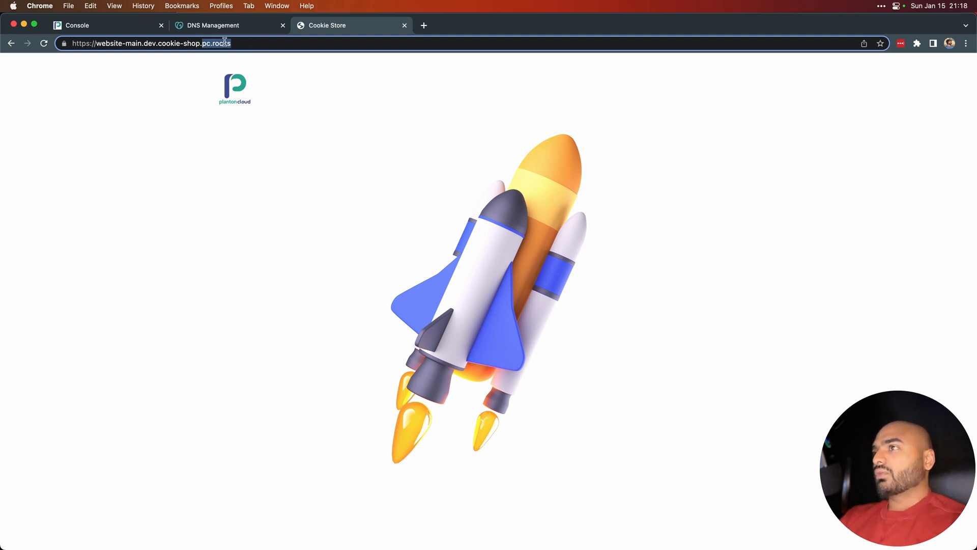
{"action": "left_click_drag", "start_coordinate": [157, 43], "coordinate": [233, 42]}
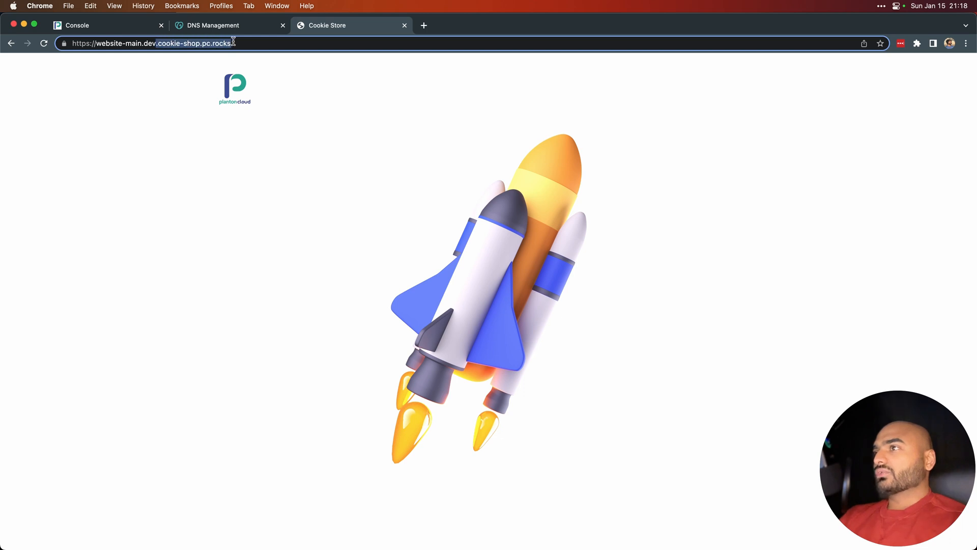
{"action": "left_click", "coordinate": [233, 43]}
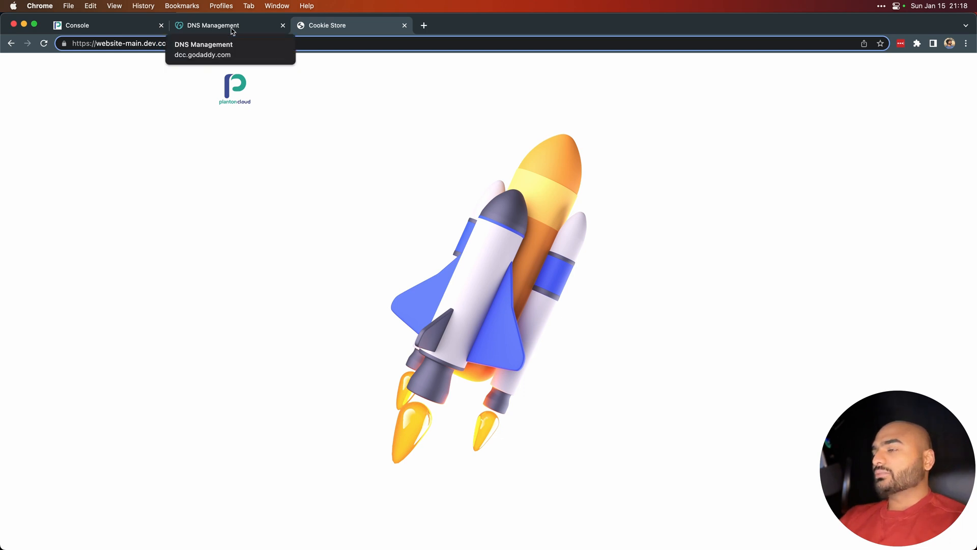
Close the GoDaddy DNS Management page and open the Web Shop's standard endpoints in the Planton Cloud console
{"action": "left_click", "coordinate": [213, 31]}
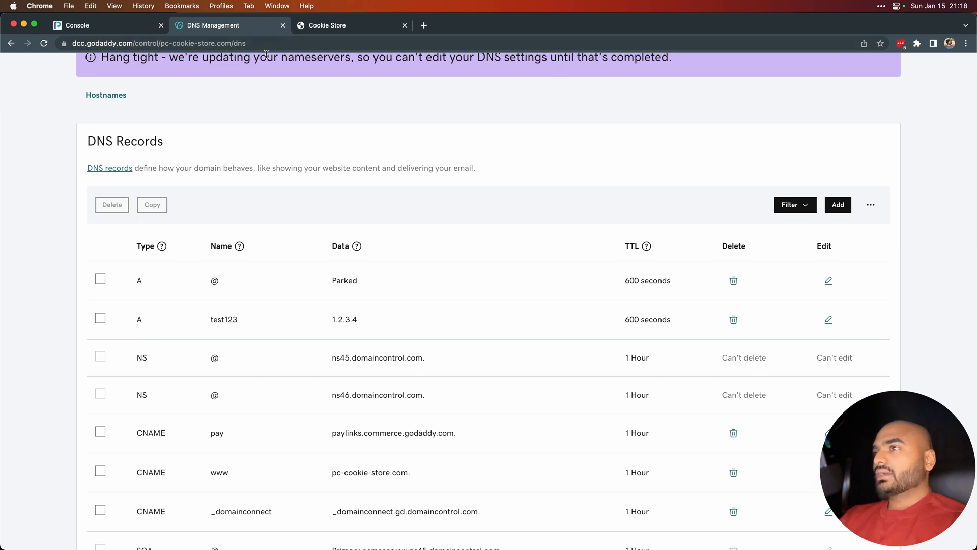
{"action": "left_click", "coordinate": [283, 26]}
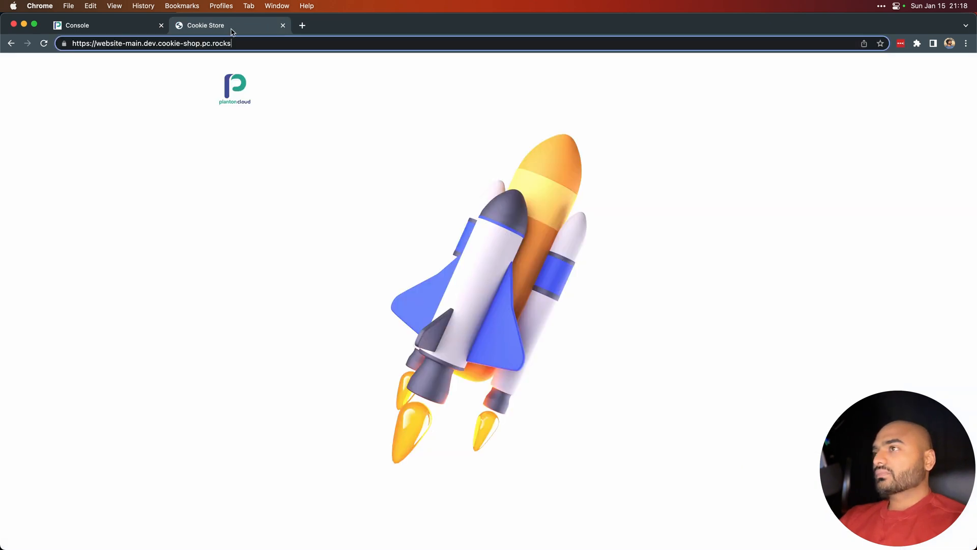
{"action": "left_click", "coordinate": [102, 26]}
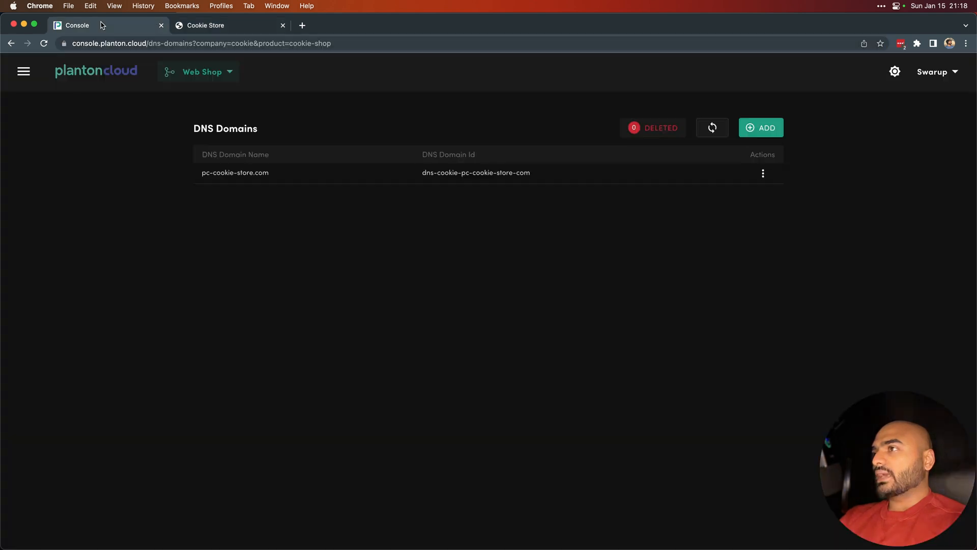
{"action": "left_click", "coordinate": [126, 72]}
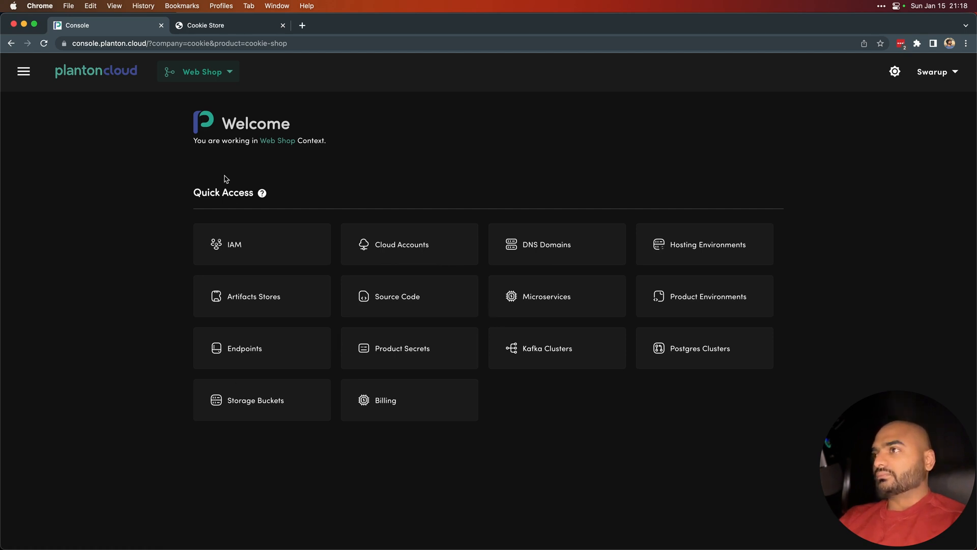
{"action": "left_click", "coordinate": [265, 355]}
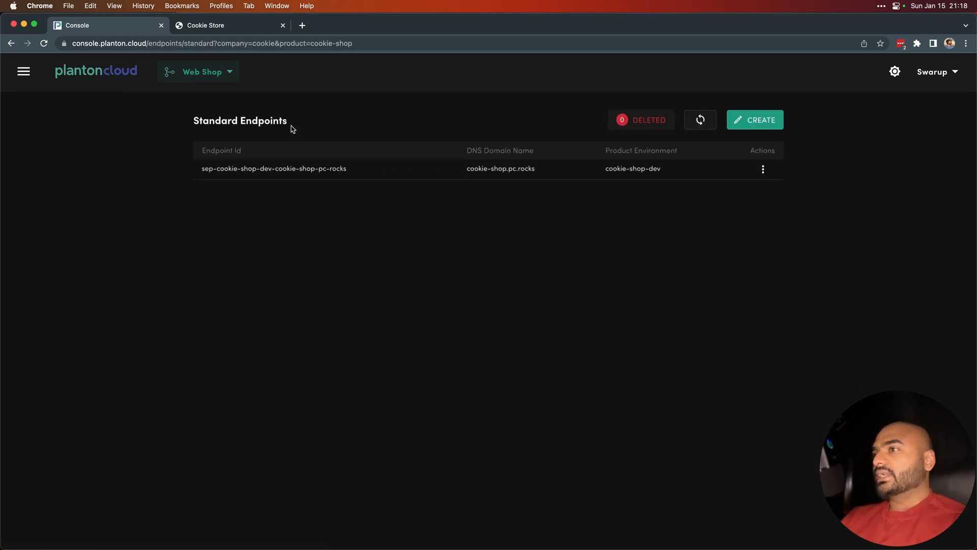
Start a new standard endpoint for the cookie-shop-dev product environment with the domain name pc-cookie-store.com
{"action": "left_click", "coordinate": [757, 126]}
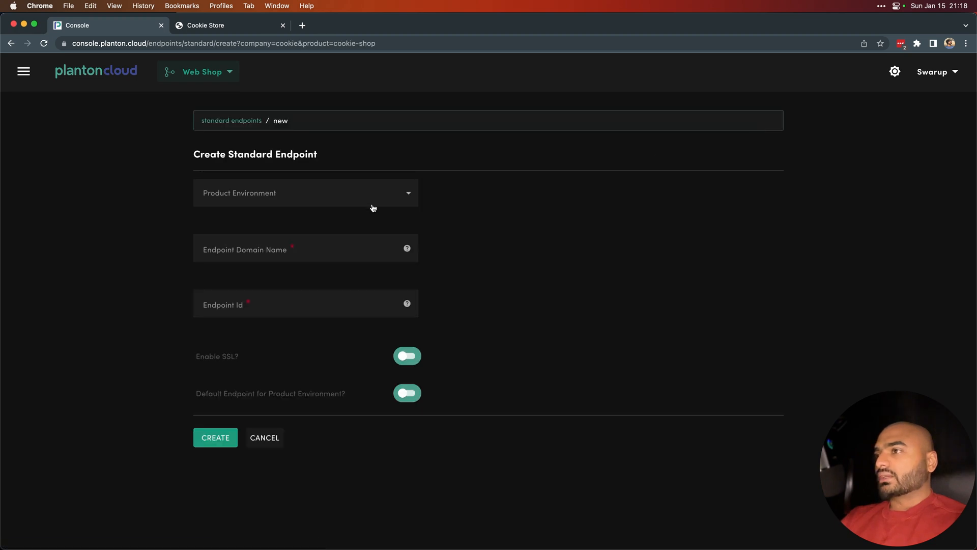
{"action": "left_click", "coordinate": [328, 188]}
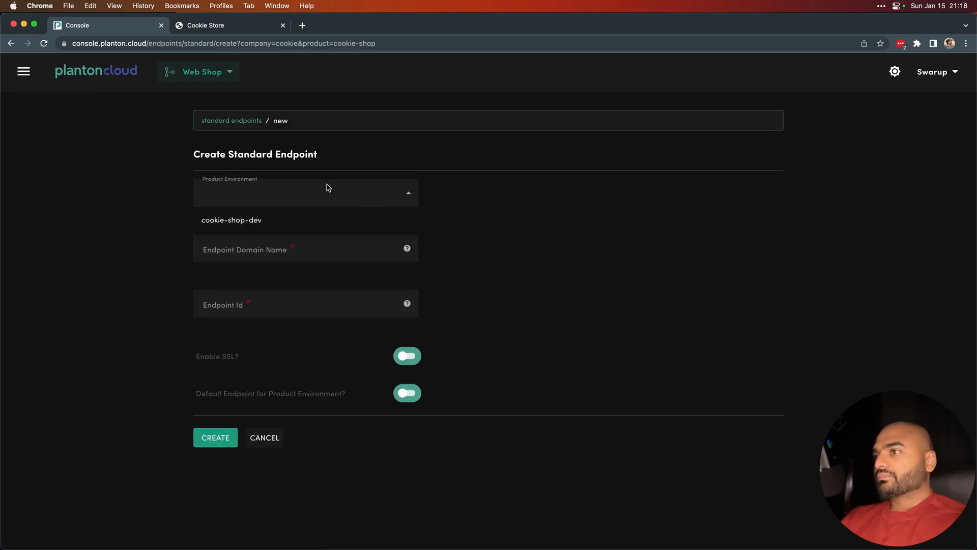
{"action": "left_click", "coordinate": [265, 221]}
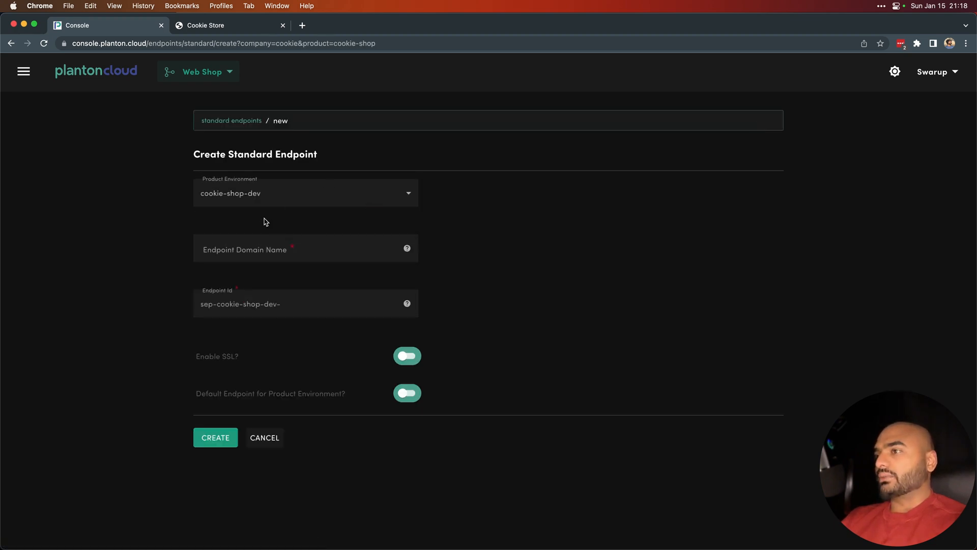
{"action": "left_click", "coordinate": [277, 252]}
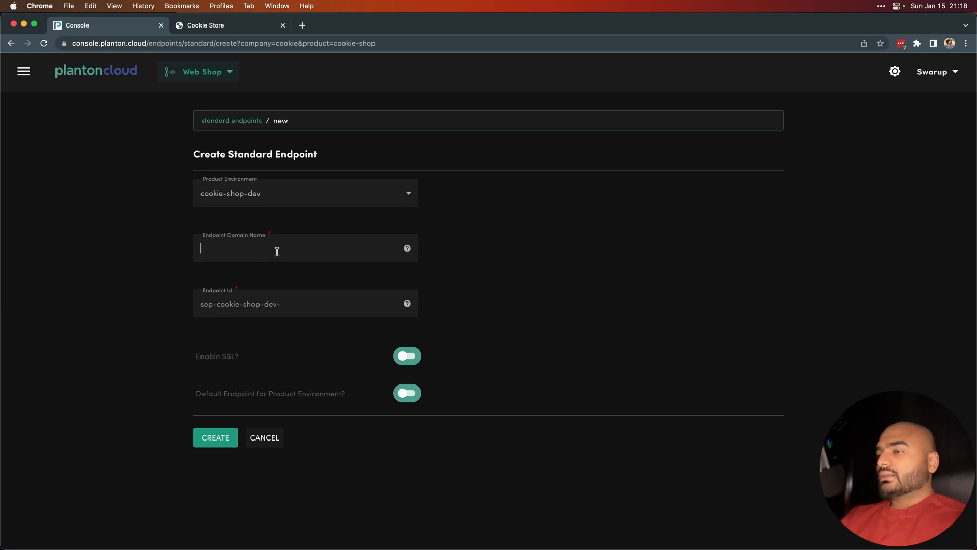
{"action": "type", "text": "9.8.7.6"}
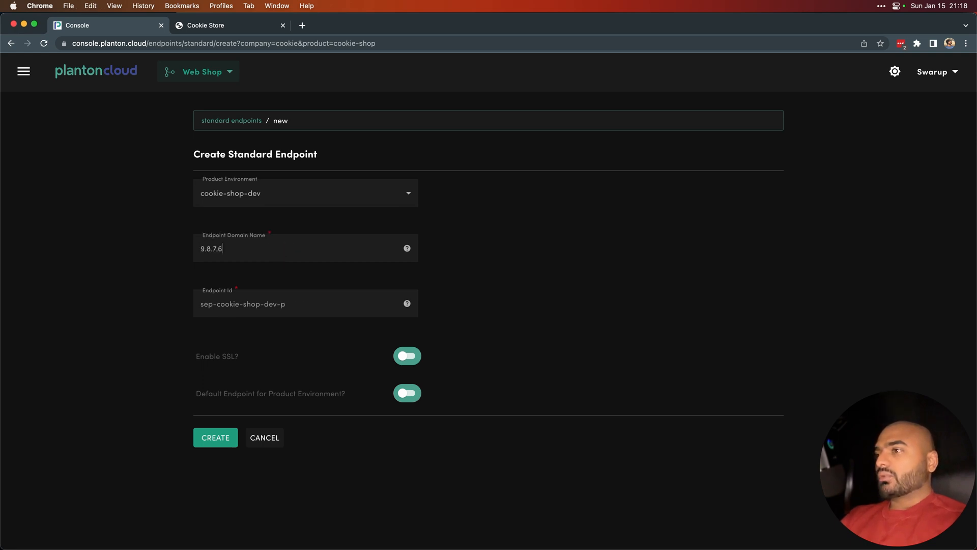
{"action": "key", "text": "BackSpace"}
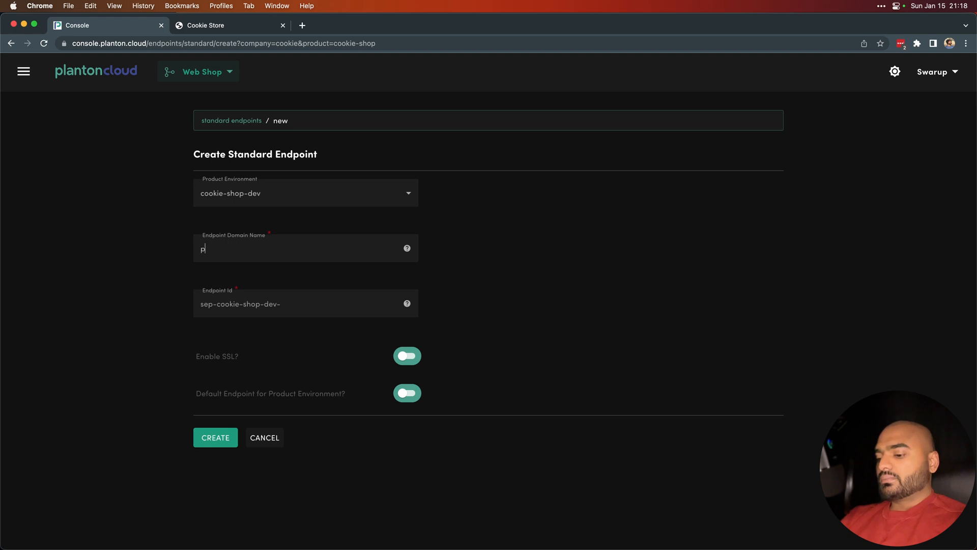
{"action": "type", "text": "pc-cookie"}
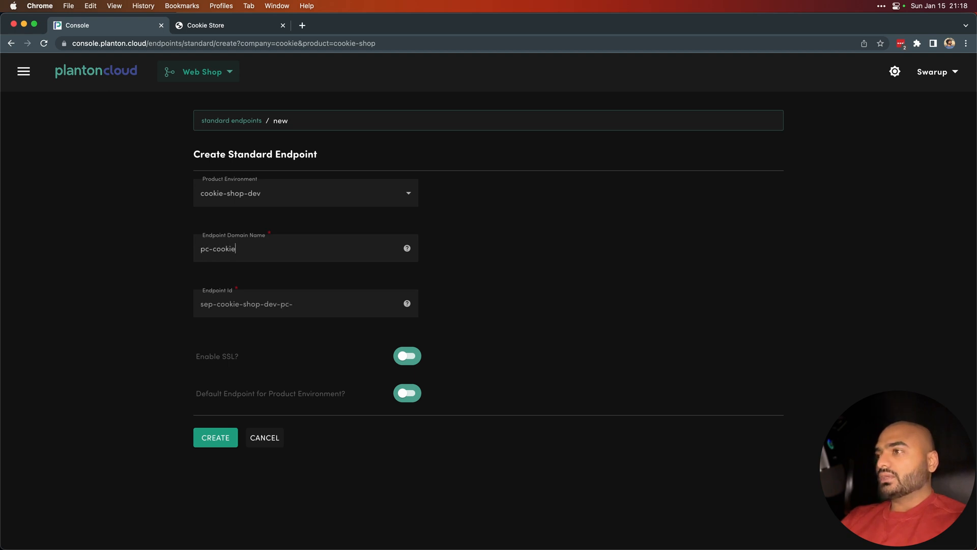
{"action": "type", "text": "-store.com"}
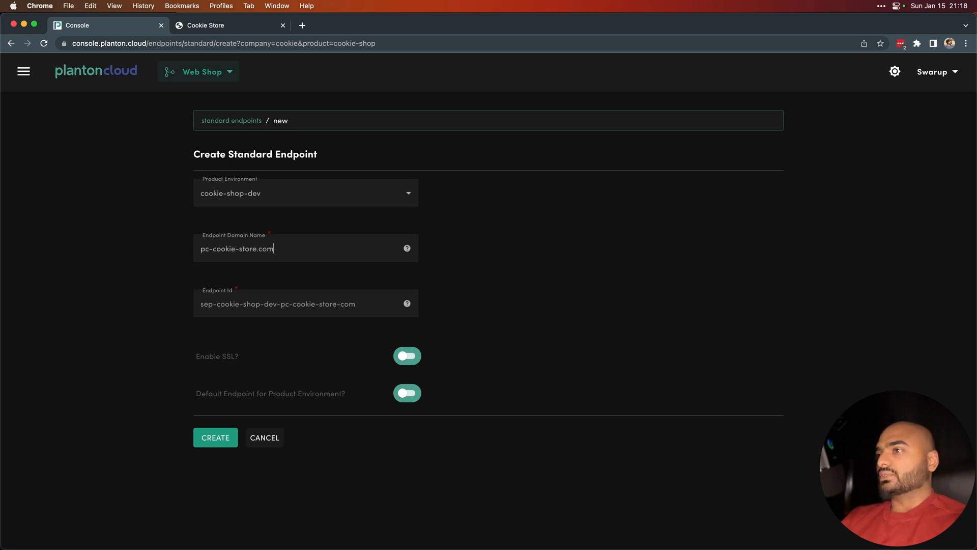
Examine how the Endpoint Id is composed from its prefix, the product environment and the endpoint domain name
{"action": "mouse_move", "coordinate": [200, 248]}
{"action": "left_mouse_down"}
{"action": "mouse_move", "coordinate": [256, 248]}
{"action": "mouse_move", "coordinate": [180, 250]}
{"action": "left_mouse_up"}
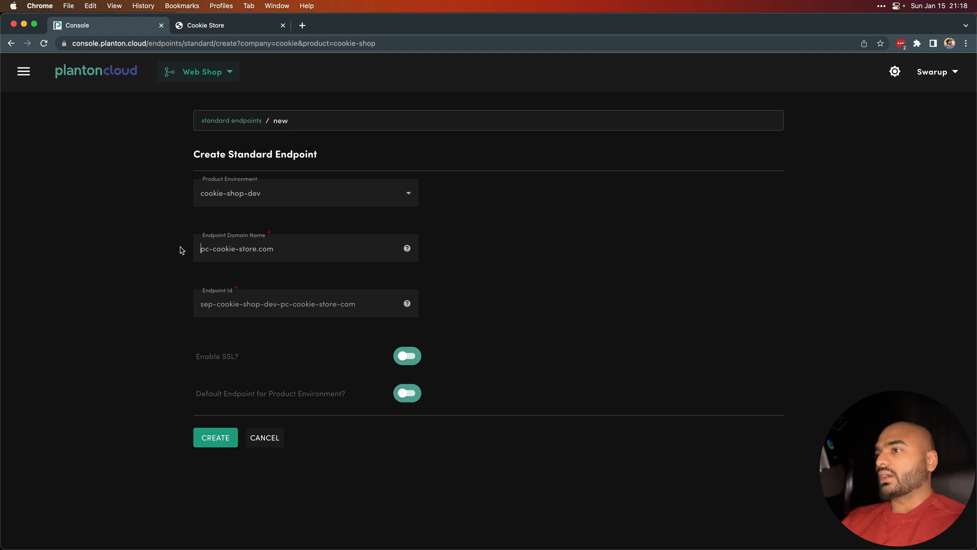
{"action": "double_click", "coordinate": [230, 302]}
{"action": "left_click", "coordinate": [285, 317]}
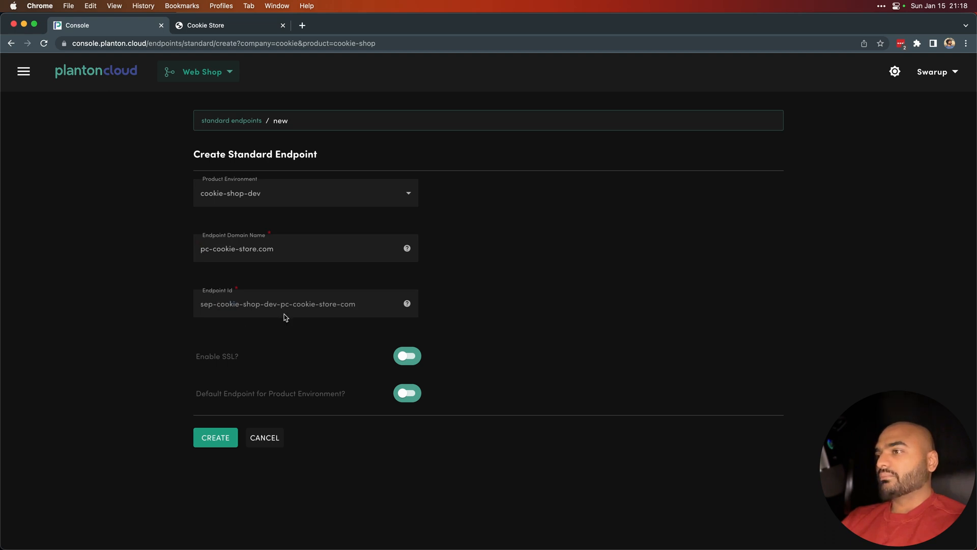
{"action": "triple_click", "coordinate": [203, 307]}
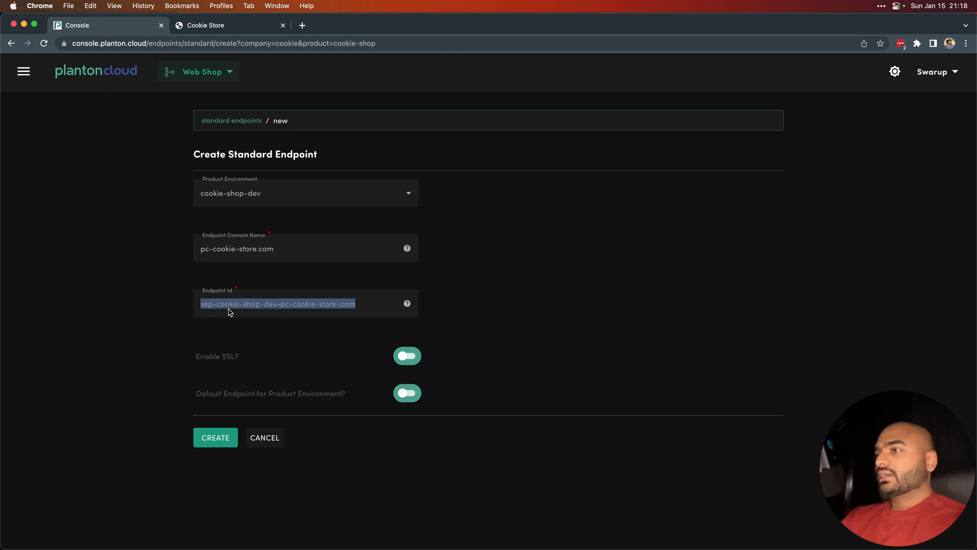
{"action": "left_click", "coordinate": [359, 310]}
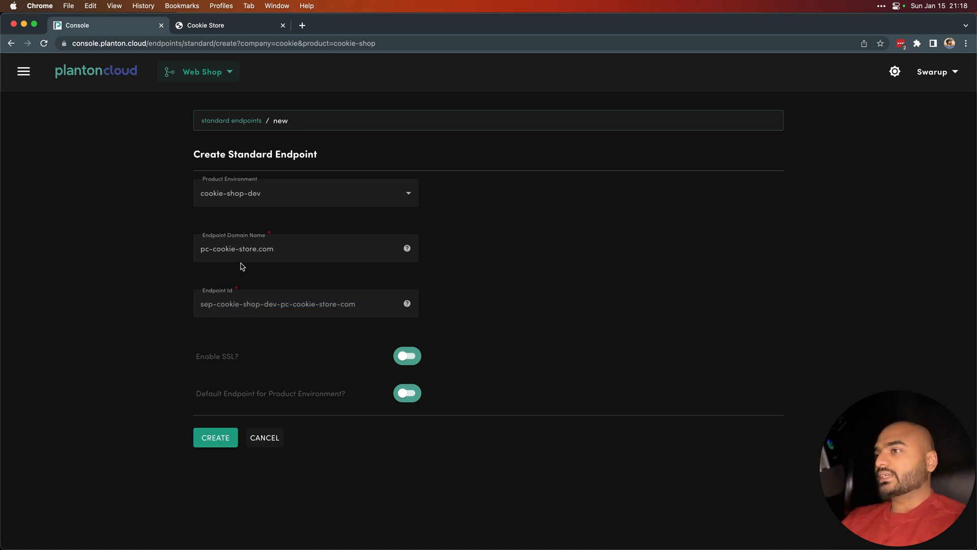
{"action": "left_click_drag", "start_coordinate": [201, 309], "coordinate": [217, 305]}
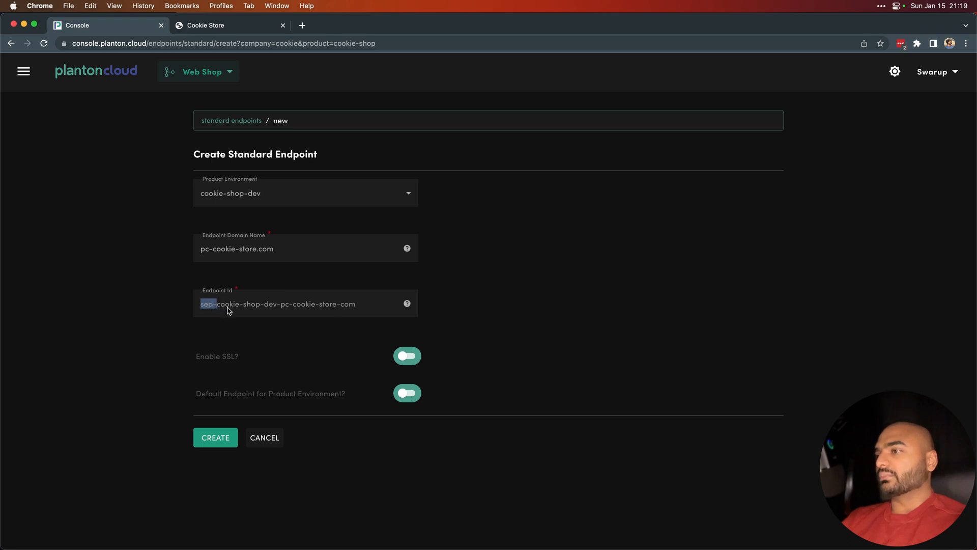
{"action": "left_click", "coordinate": [223, 307]}
{"action": "left_click_drag", "start_coordinate": [220, 308], "coordinate": [280, 309]}
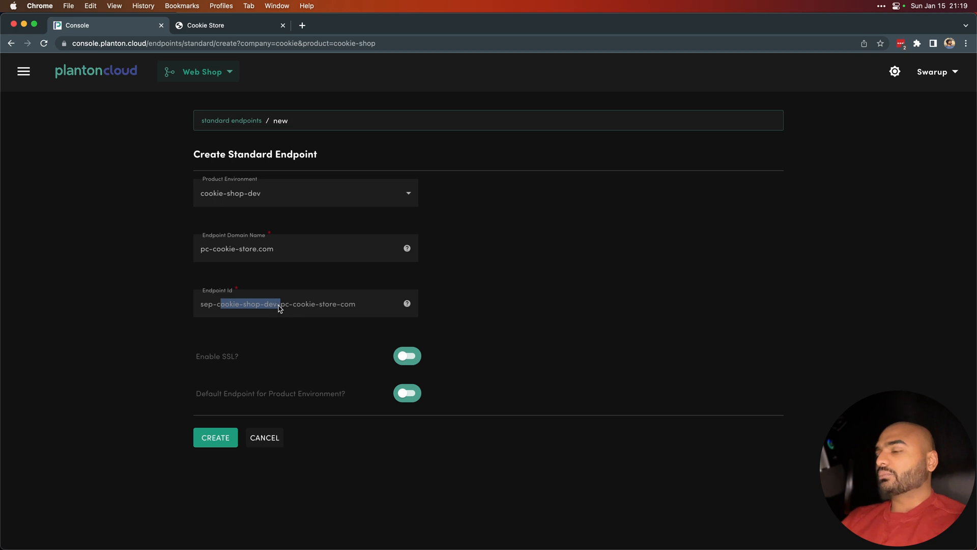
{"action": "left_click", "coordinate": [279, 309]}
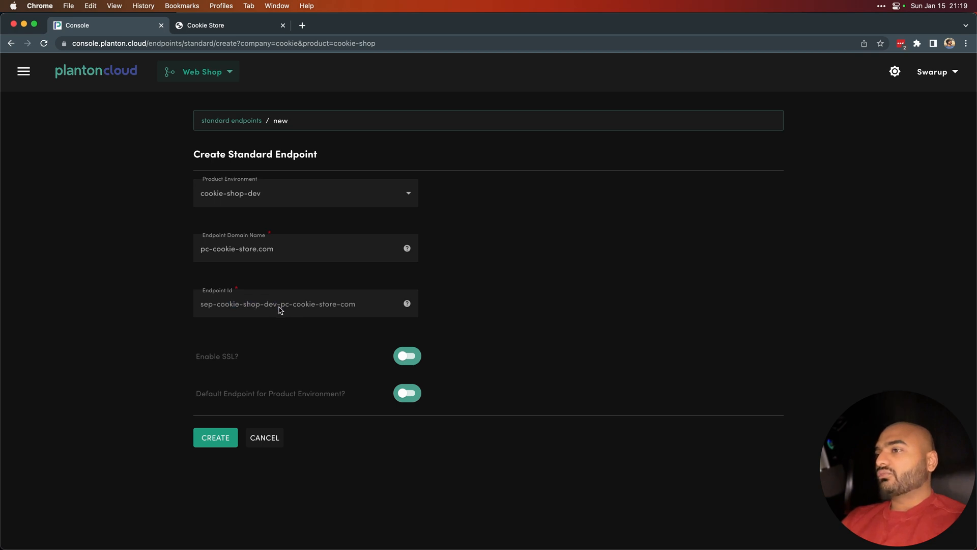
{"action": "left_click_drag", "start_coordinate": [279, 309], "coordinate": [357, 310]}
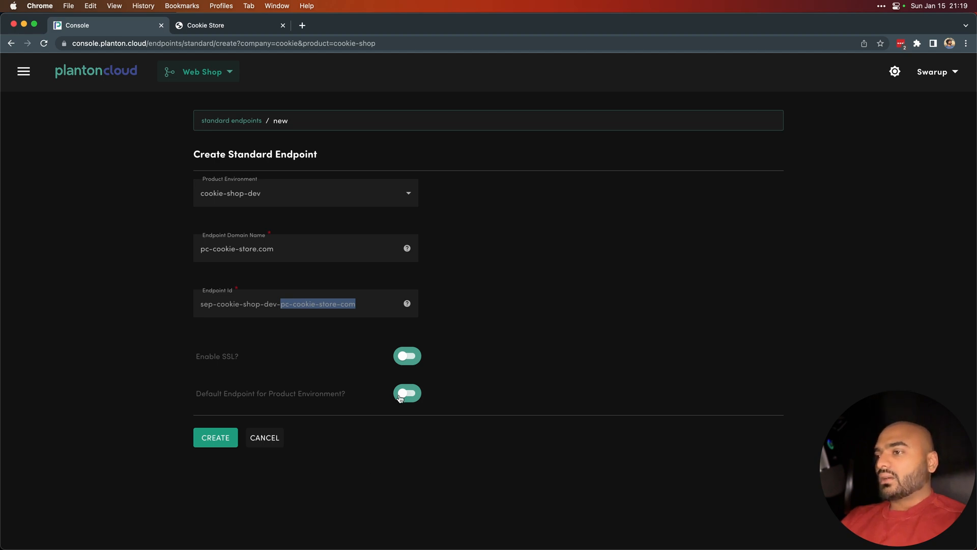
Create the pc-cookie-store.com endpoint and open the Web Shop's source code projects
{"action": "left_click", "coordinate": [208, 441]}
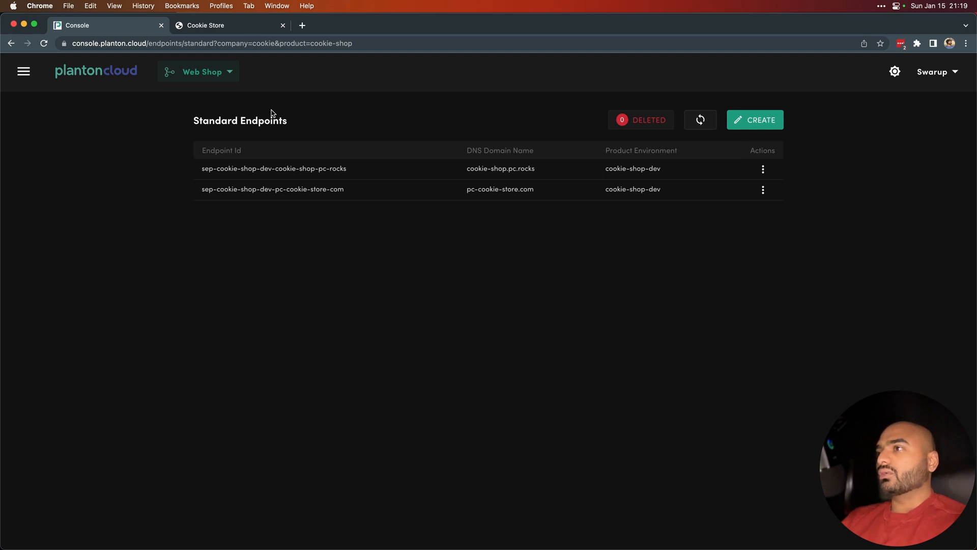
{"action": "left_click", "coordinate": [115, 74]}
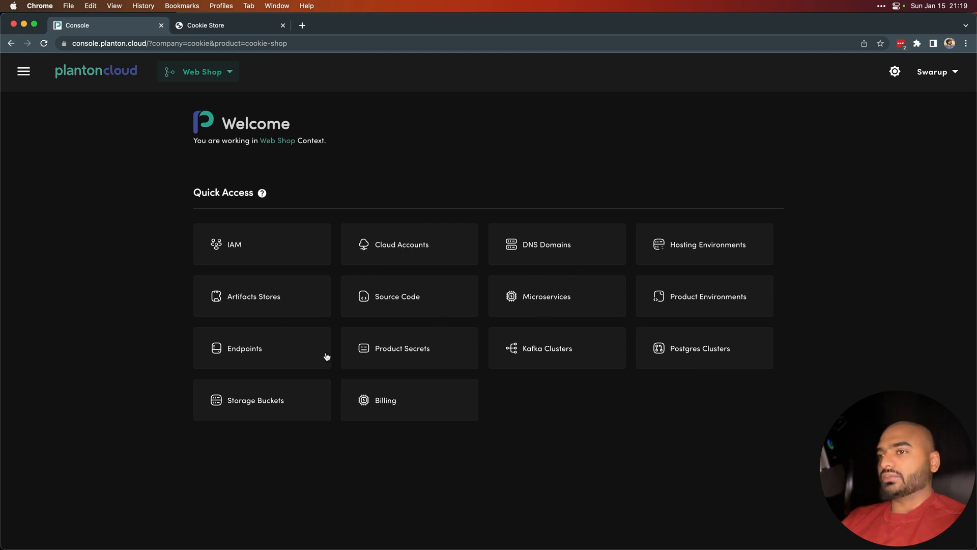
{"action": "left_click", "coordinate": [419, 301]}
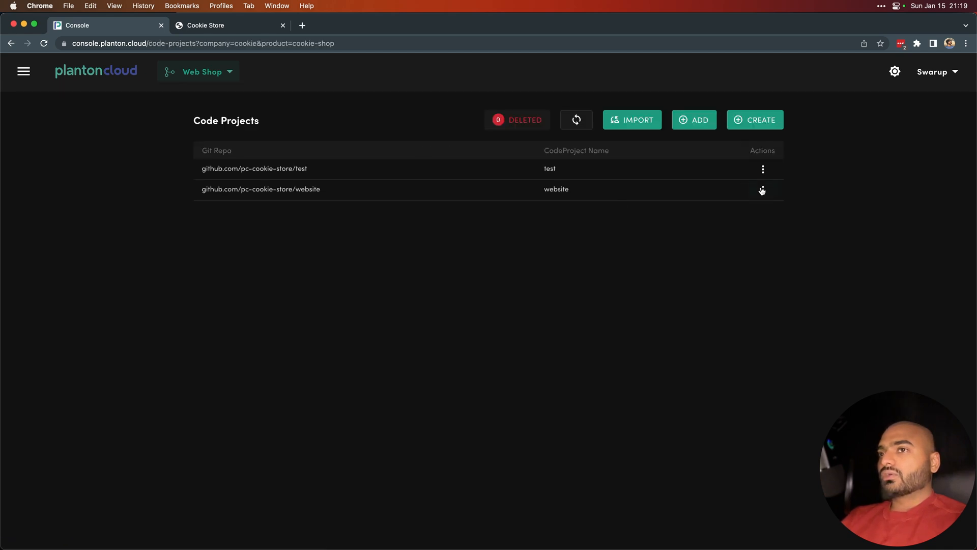
Open the website code project's Git repository on GitHub and show its workflow runs
{"action": "left_click", "coordinate": [763, 189]}
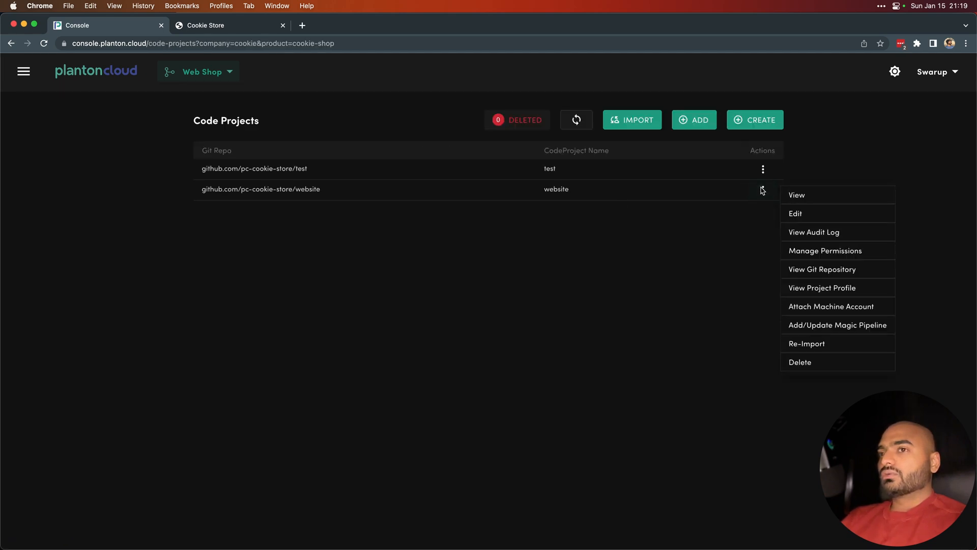
{"action": "left_click", "coordinate": [811, 268]}
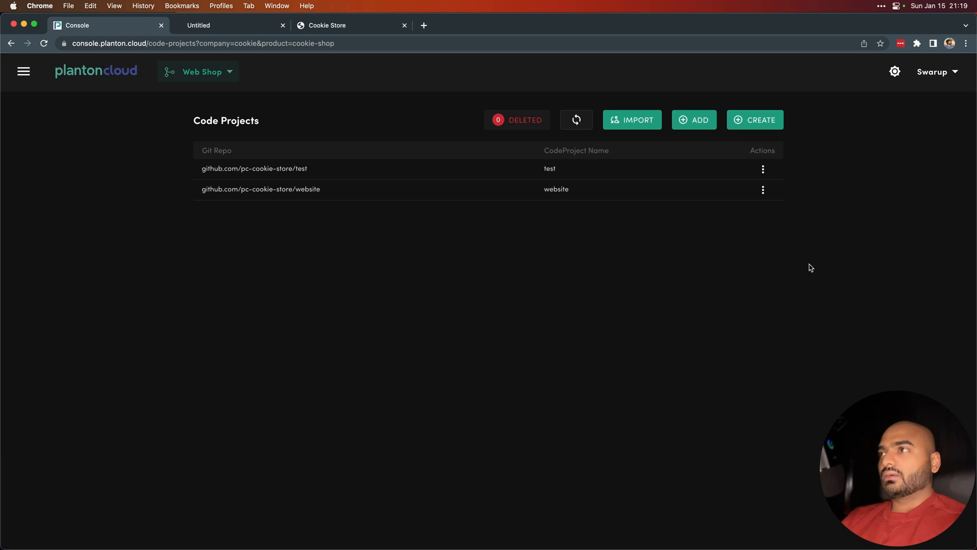
{"action": "left_click", "coordinate": [204, 29]}
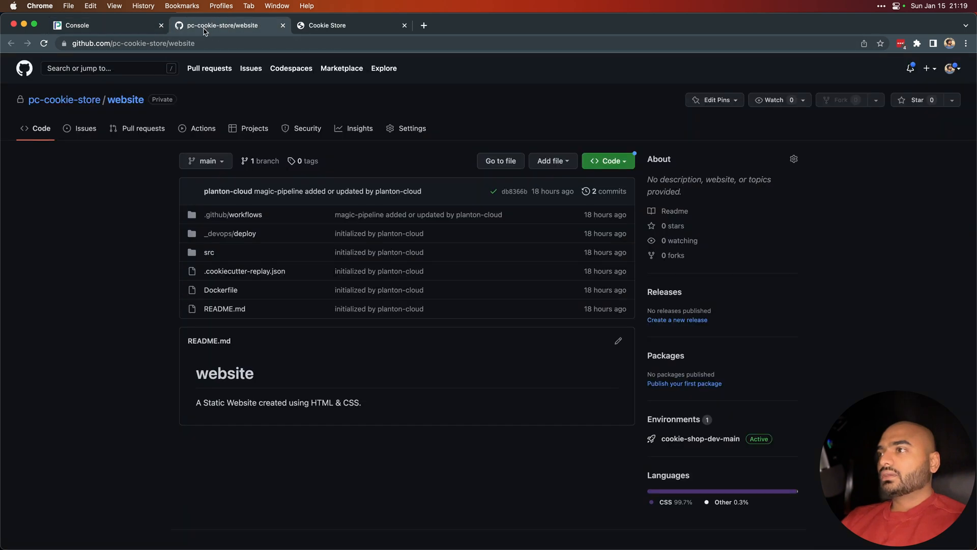
{"action": "left_click", "coordinate": [211, 137]}
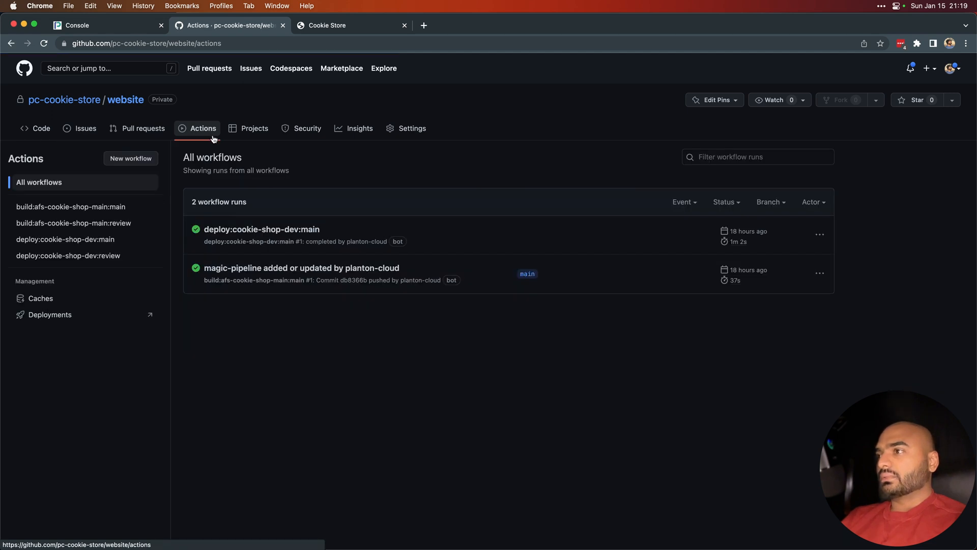
Re-run all jobs of the deploy:cookie-shop-dev:main workflow run
{"action": "left_click", "coordinate": [305, 231]}
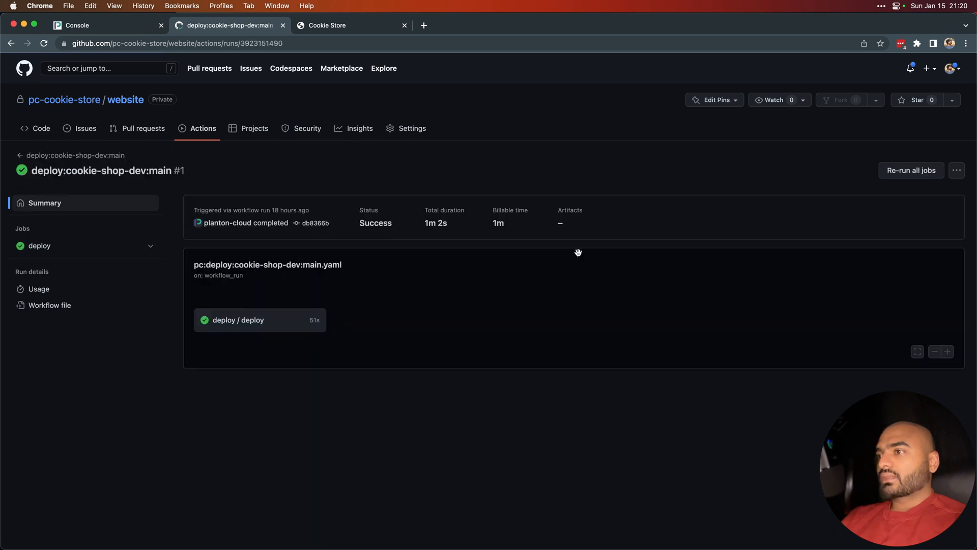
{"action": "left_click", "coordinate": [922, 170]}
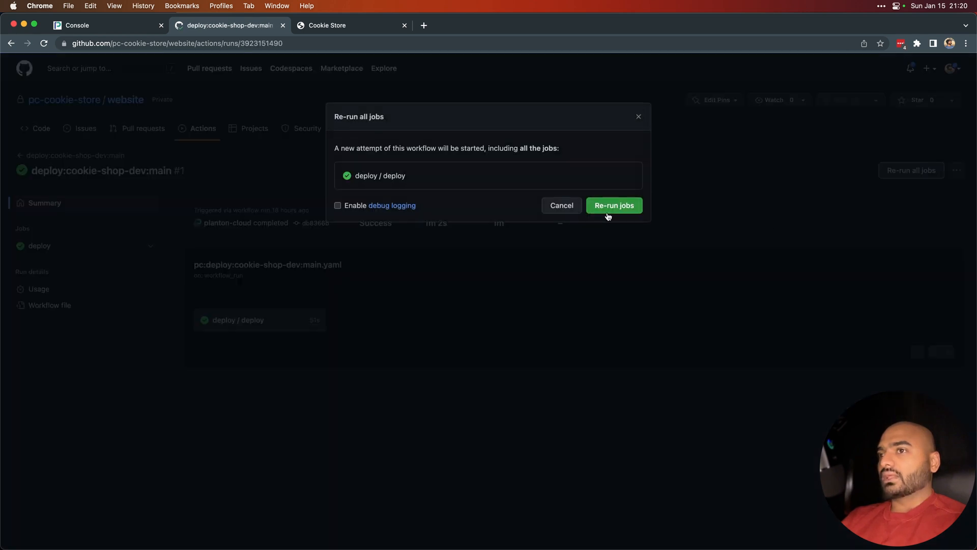
{"action": "left_click", "coordinate": [623, 206]}
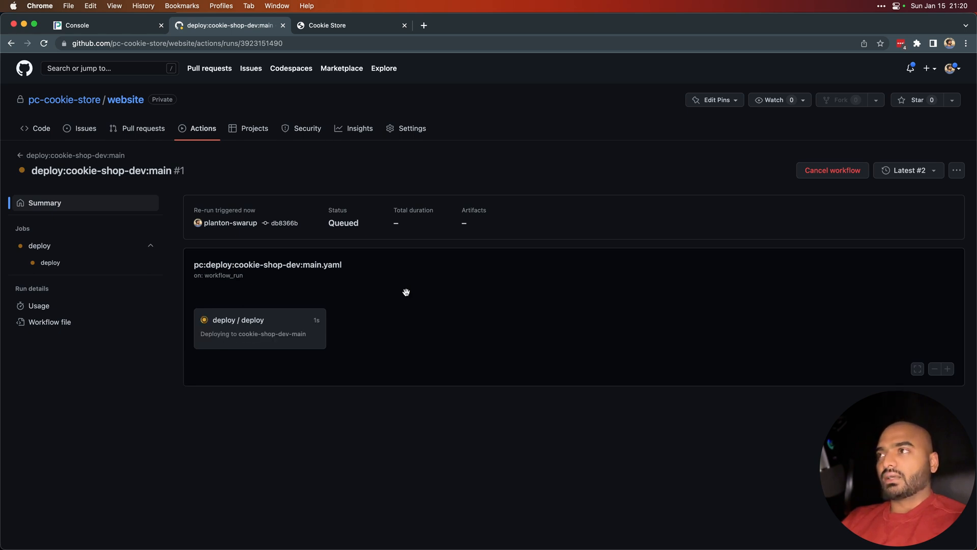
Check the status of the re-run deployment and reload the Cookie Store site at its original address
{"action": "left_click", "coordinate": [102, 25]}
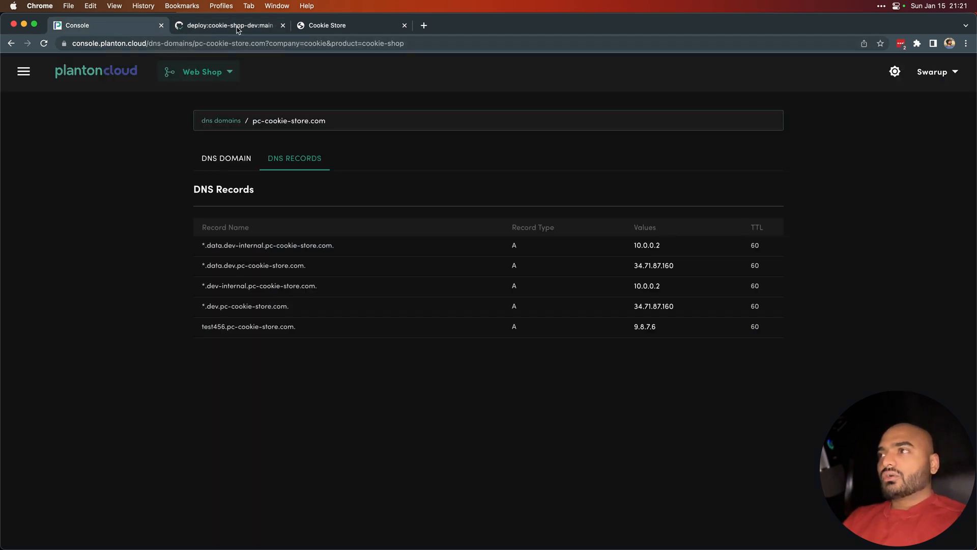
{"action": "left_click", "coordinate": [237, 28]}
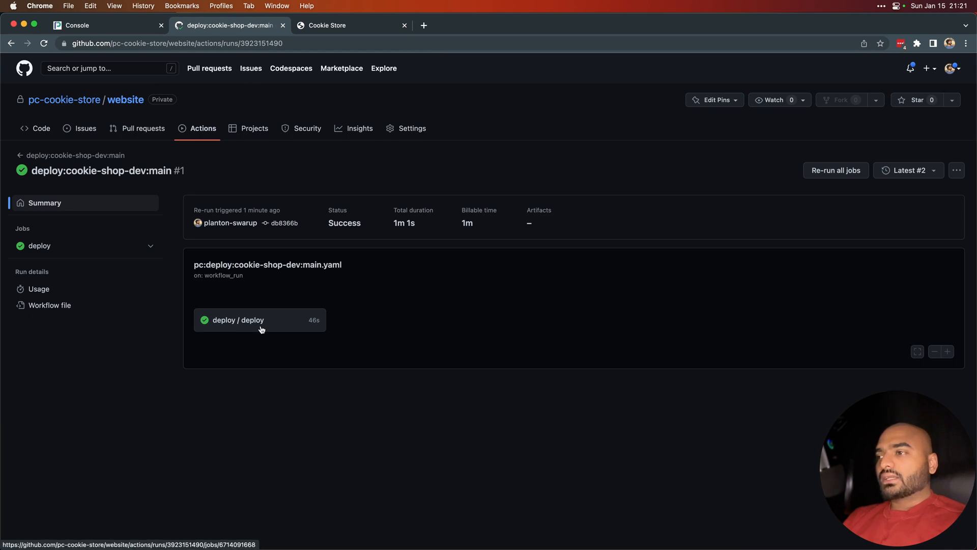
{"action": "left_click", "coordinate": [329, 23]}
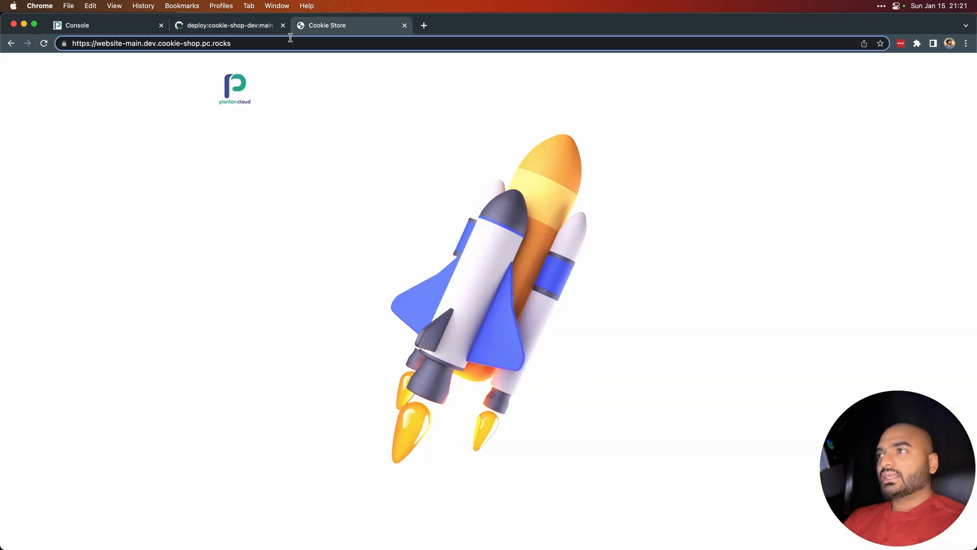
{"action": "left_click", "coordinate": [43, 43]}
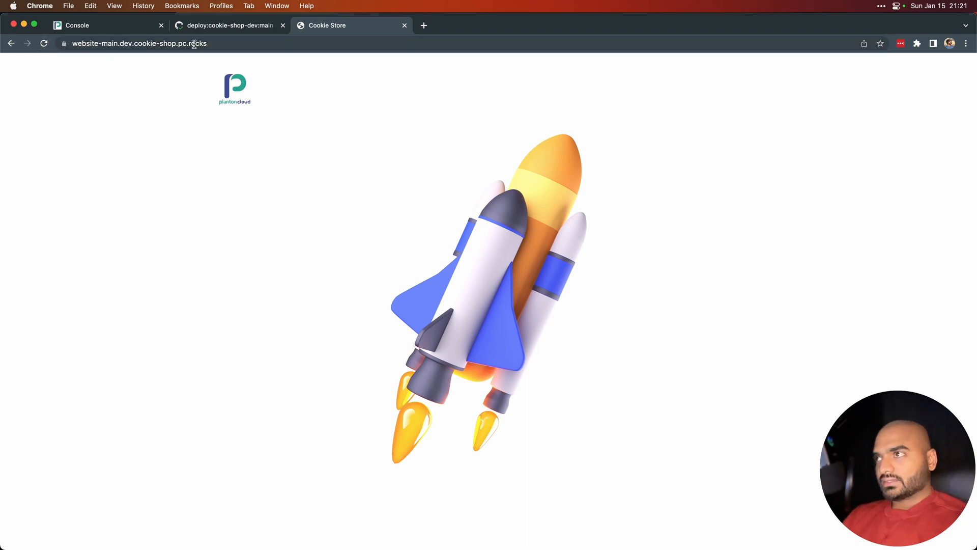
Copy the Cookie Store site's address into a new browser tab and remove the cookie-shop.pc.rocks domain from it
{"action": "left_click", "coordinate": [138, 44]}
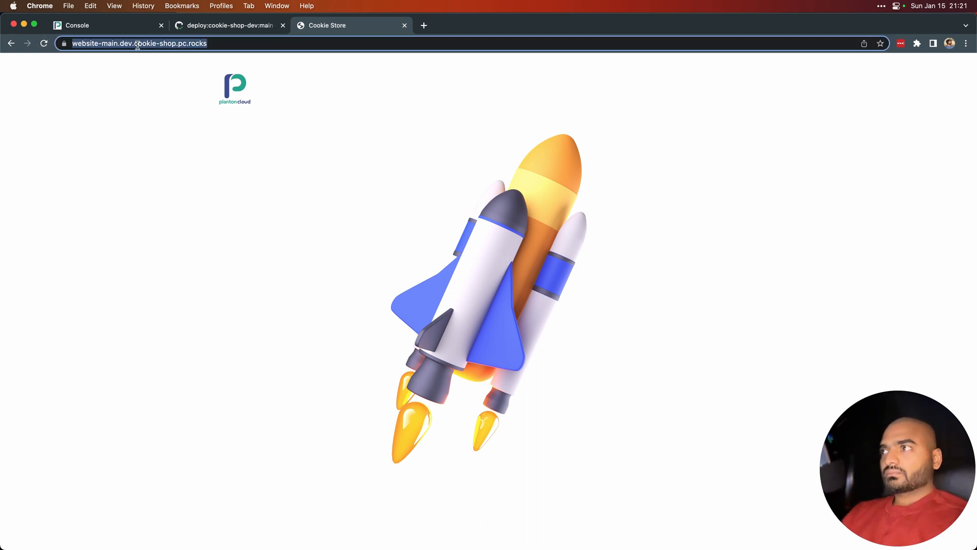
{"action": "key", "text": "super+c"}
{"action": "key", "text": "super+t"}
{"action": "key", "text": "super+v"}
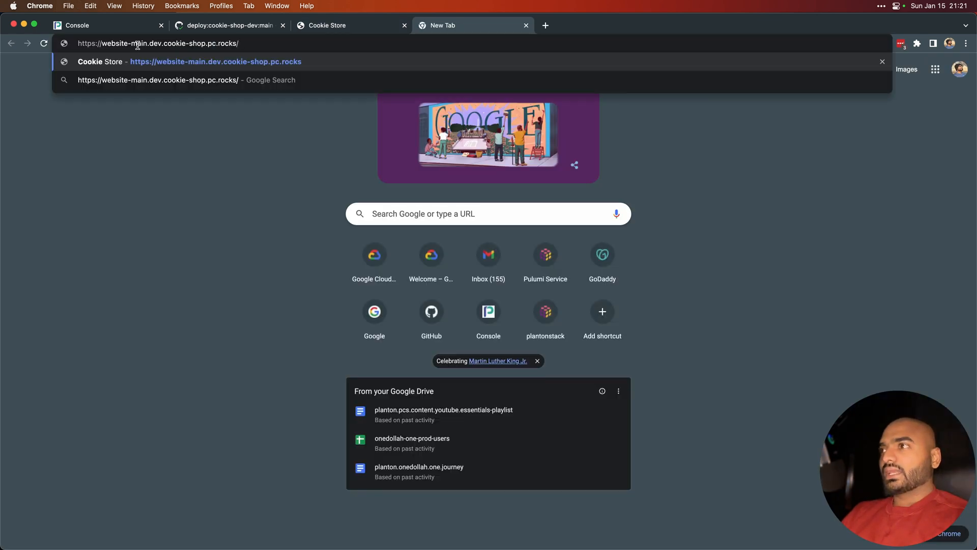
{"action": "key", "text": "Left"}
{"action": "key", "text": "BackSpace"}
{"action": "key", "text": "BackSpace"}
{"action": "key", "text": "BackSpace"}
{"action": "key", "text": "BackSpace"}
{"action": "key", "text": "BackSpace"}
{"action": "key", "text": "BackSpace"}
{"action": "key", "text": "BackSpace"}
{"action": "key", "text": "BackSpace"}
{"action": "key", "text": "BackSpace"}
{"action": "key", "text": "BackSpace"}
{"action": "key", "text": "BackSpace"}
{"action": "key", "text": "BackSpace"}
{"action": "key", "text": "BackSpace"}
{"action": "key", "text": "BackSpace"}
{"action": "key", "text": "BackSpace"}
{"action": "key", "text": "BackSpace"}
{"action": "key", "text": "BackSpace"}
{"action": "key", "text": "BackSpace"}
{"action": "key", "text": "BackSpace"}
{"action": "key", "text": "BackSpace"}
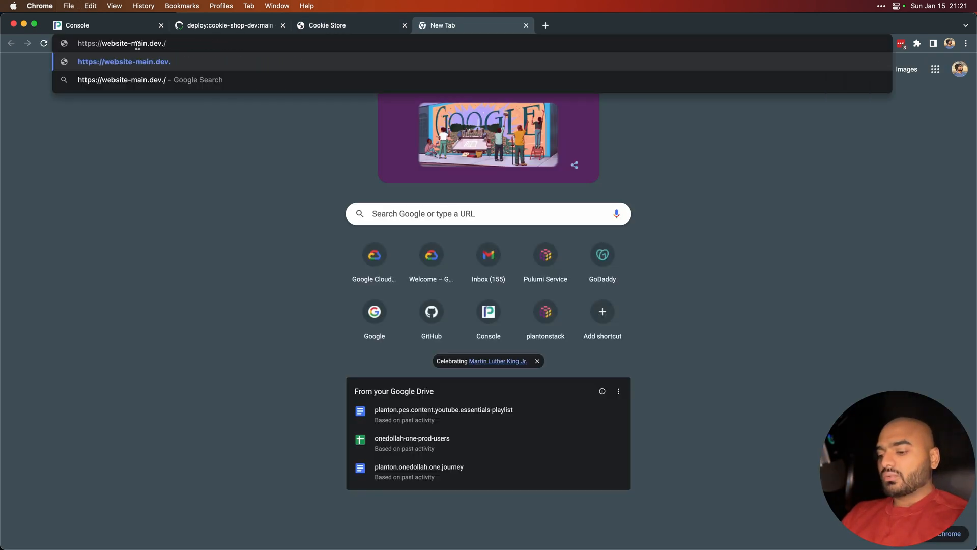
{"action": "type", "text": "pc-"}
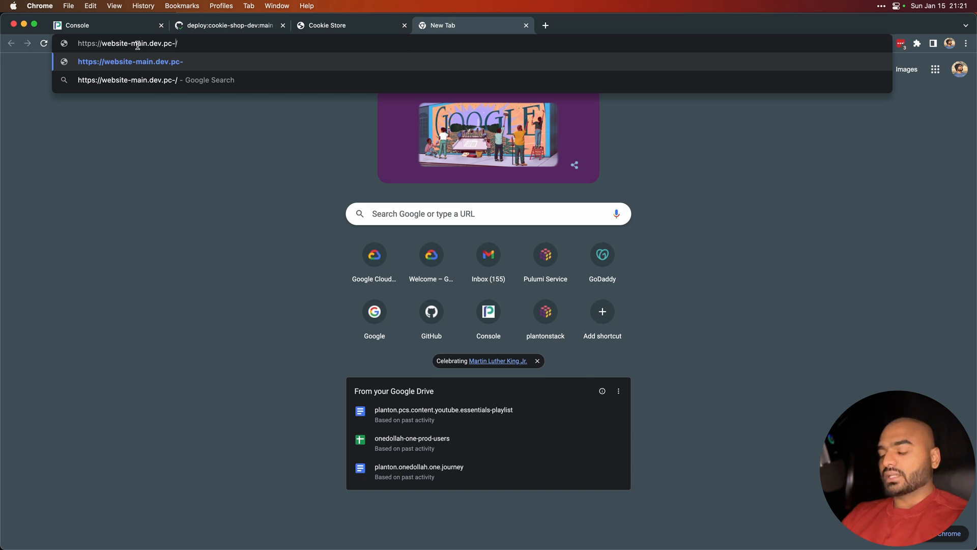
{"action": "type", "text": "cookie-st"}
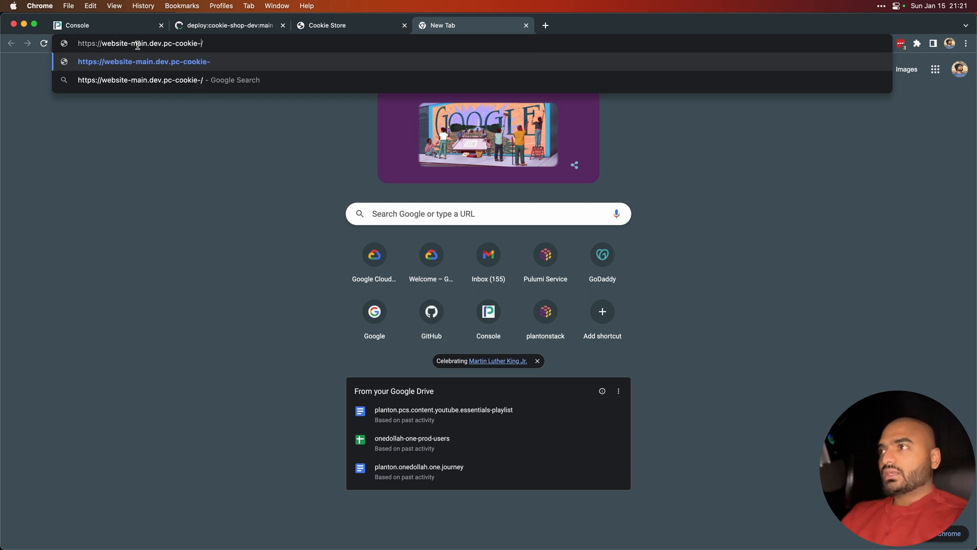
{"action": "type", "text": "ore"}
{"action": "type", "text": ".com"}
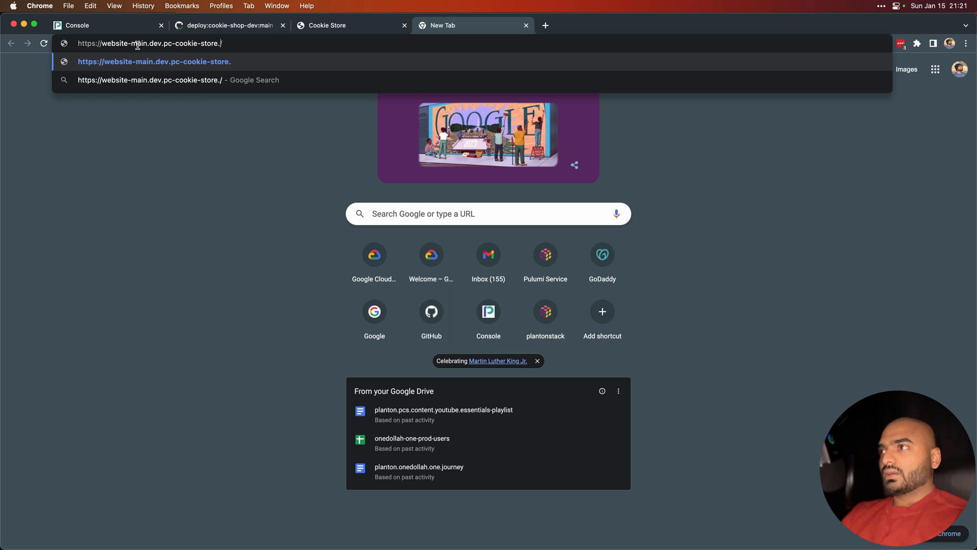
{"action": "key", "text": "Delete"}
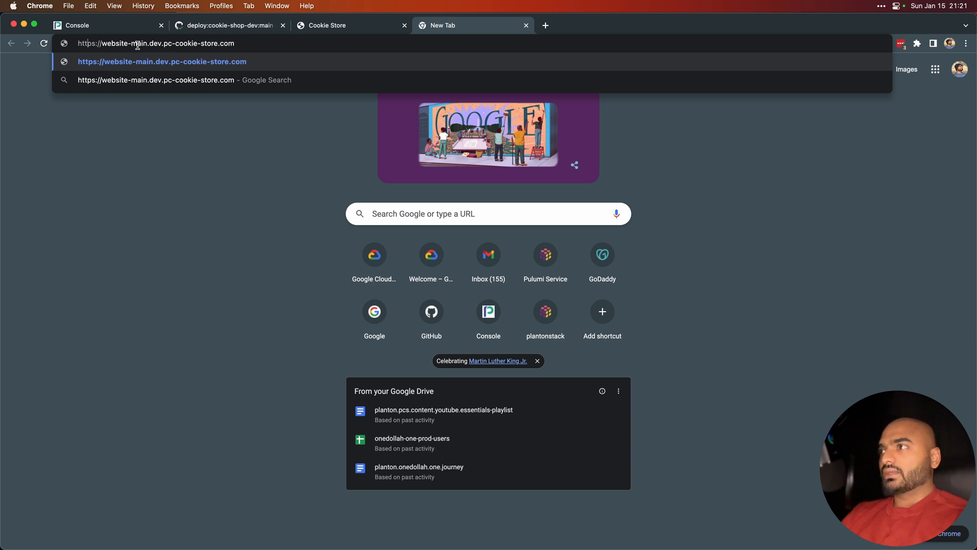
{"action": "key", "text": "BackSpace"}
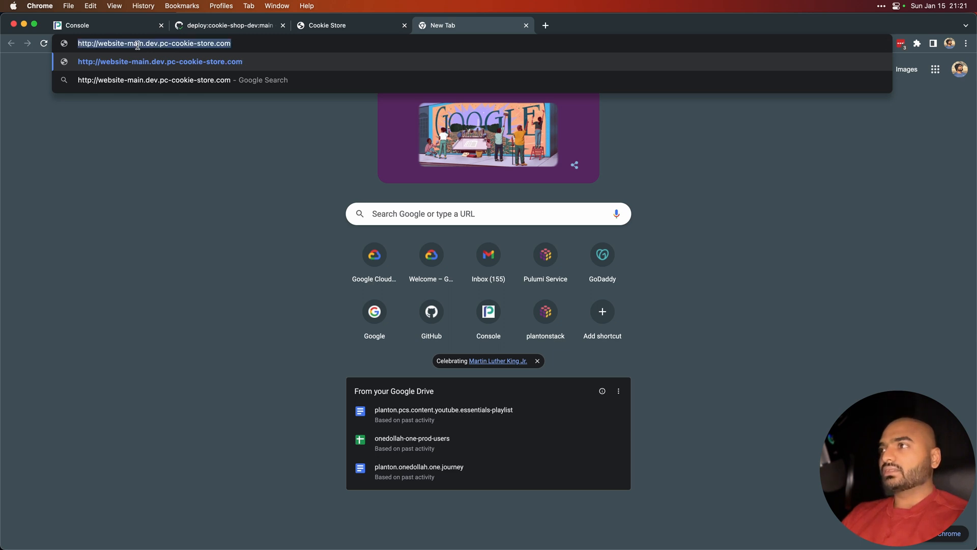
{"action": "key", "text": "Return"}
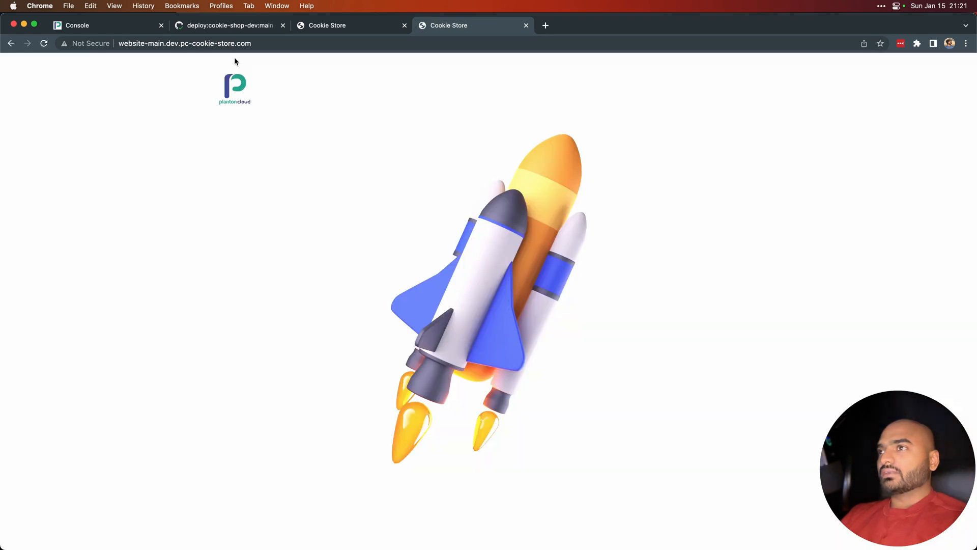
Highlight the pc-cookie-store.com part of the loaded site's address
{"action": "left_click", "coordinate": [153, 43]}
{"action": "left_click", "coordinate": [213, 45]}
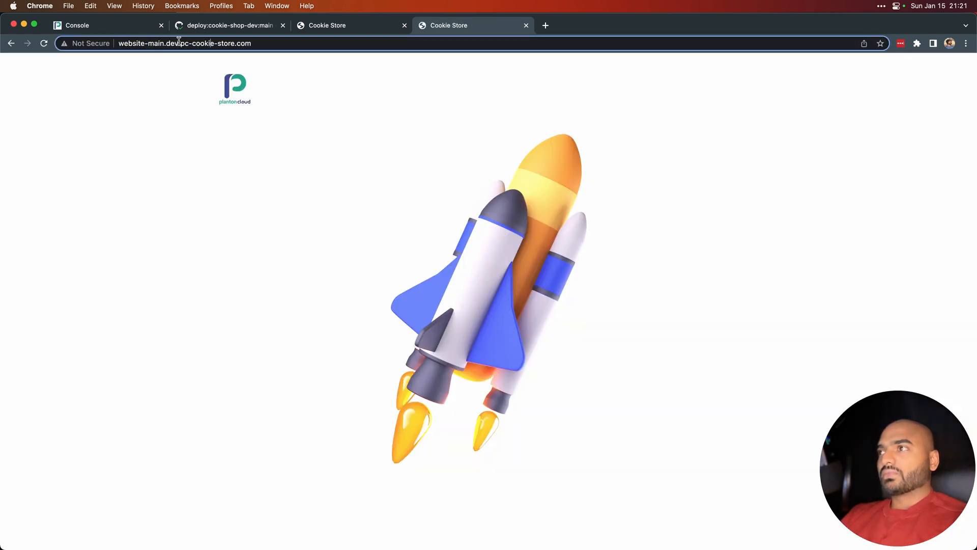
{"action": "left_click_drag", "start_coordinate": [182, 44], "coordinate": [279, 44]}
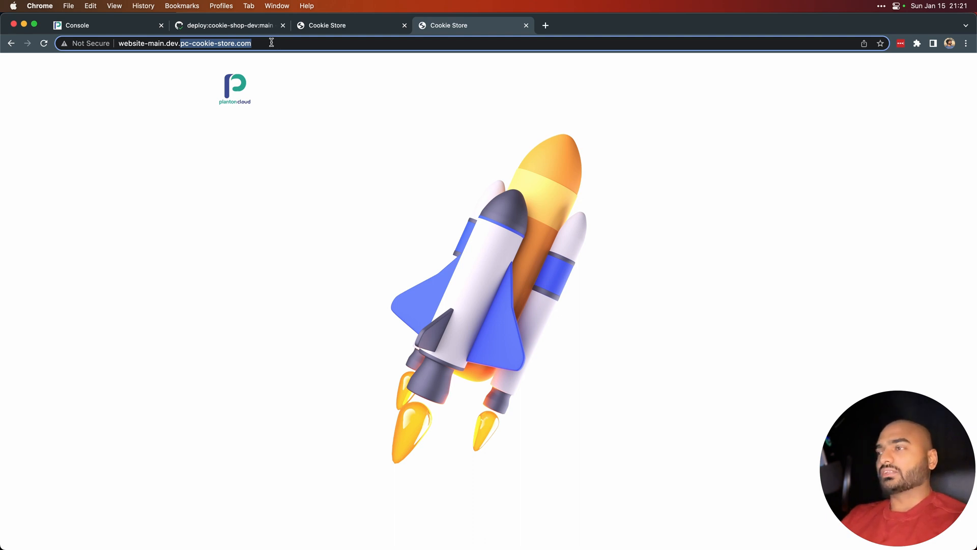
Return to the Planton Cloud console and open the DNS records of the pc-cookie-store.com domain
{"action": "left_click", "coordinate": [121, 29]}
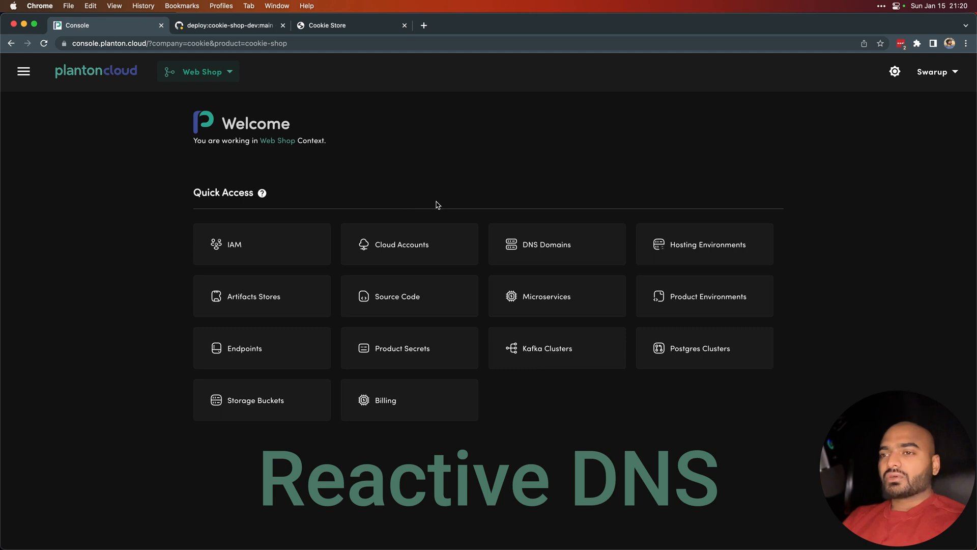
{"action": "left_click", "coordinate": [548, 255]}
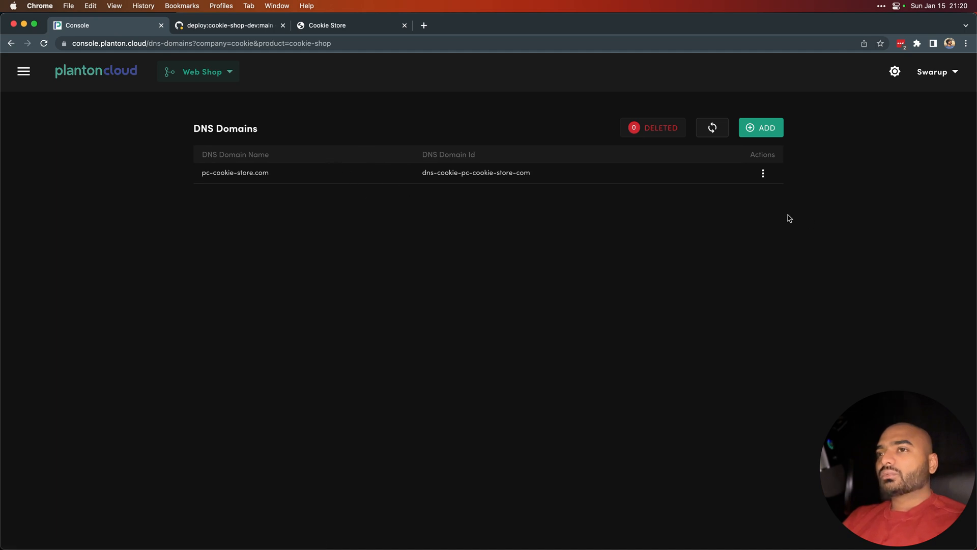
{"action": "left_click", "coordinate": [762, 172]}
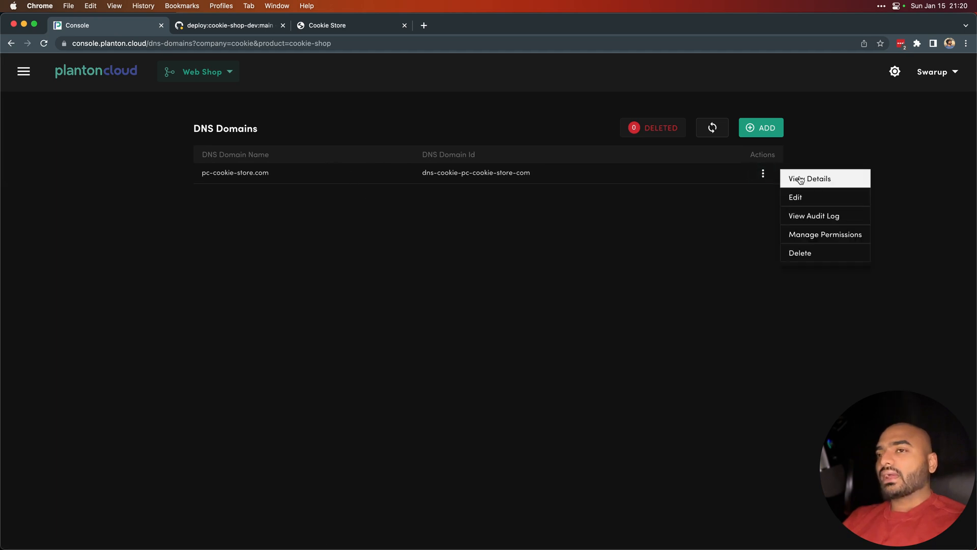
{"action": "left_click", "coordinate": [801, 179]}
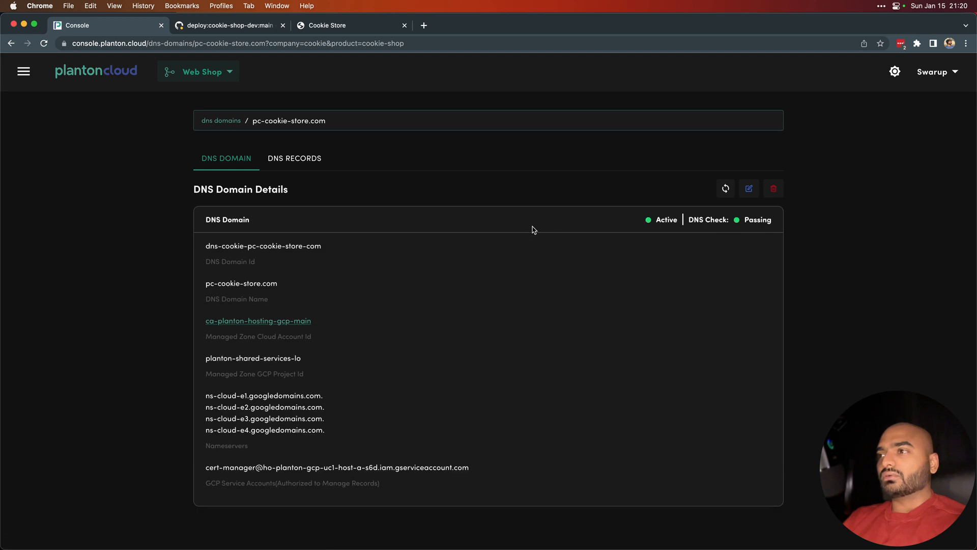
{"action": "left_click", "coordinate": [291, 161]}
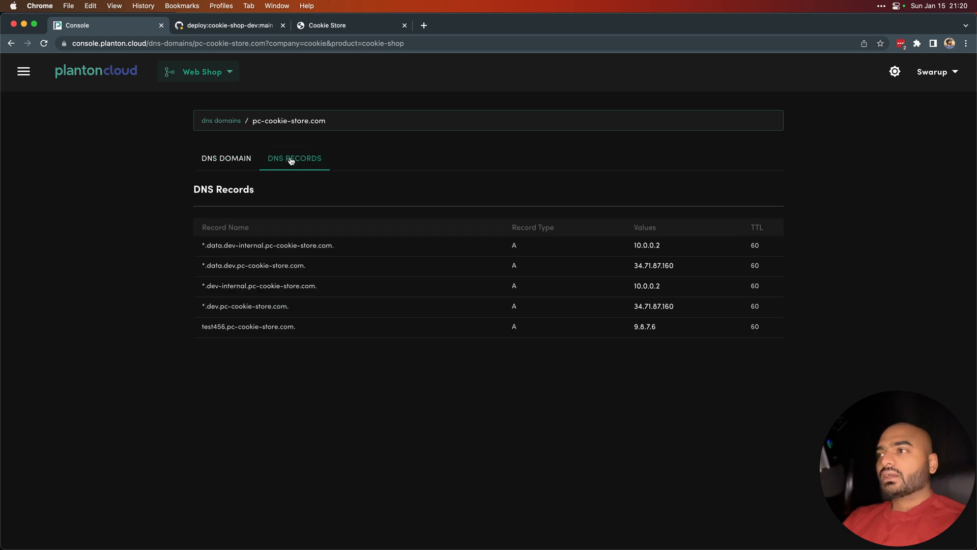
Examine the wildcard record names and values listed for the pc-cookie-store.com domain
{"action": "left_click_drag", "start_coordinate": [208, 246], "coordinate": [285, 309]}
{"action": "left_click", "coordinate": [308, 306]}
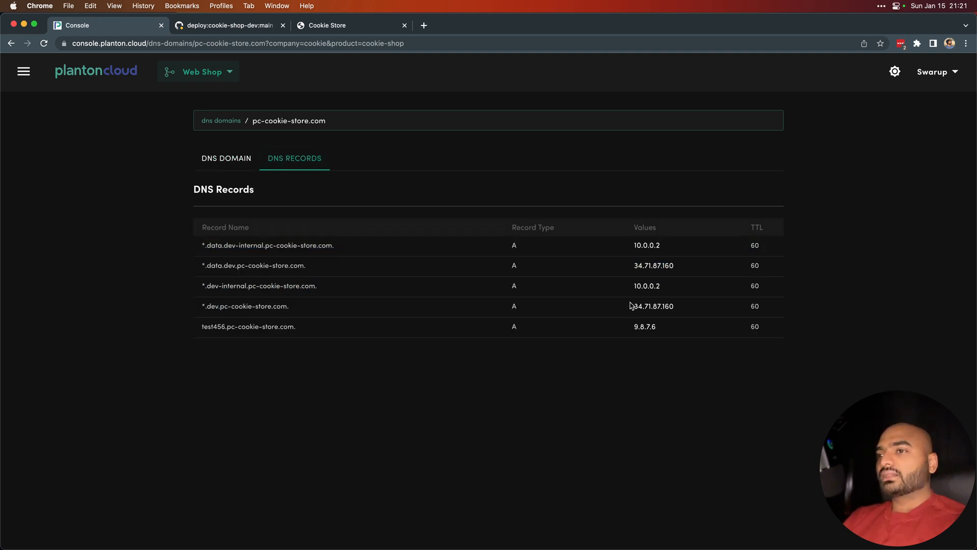
{"action": "left_click_drag", "start_coordinate": [297, 307], "coordinate": [418, 299]}
{"action": "left_click", "coordinate": [236, 249]}
{"action": "left_click", "coordinate": [417, 298]}
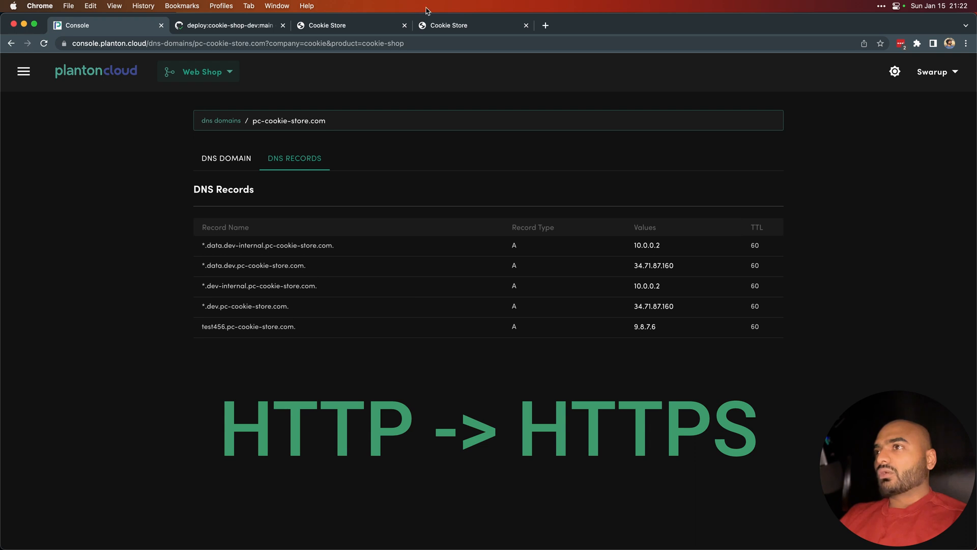
Enable SSL on the standard endpoint for the pc-cookie-store.com domain and save it
{"action": "left_click", "coordinate": [448, 26]}
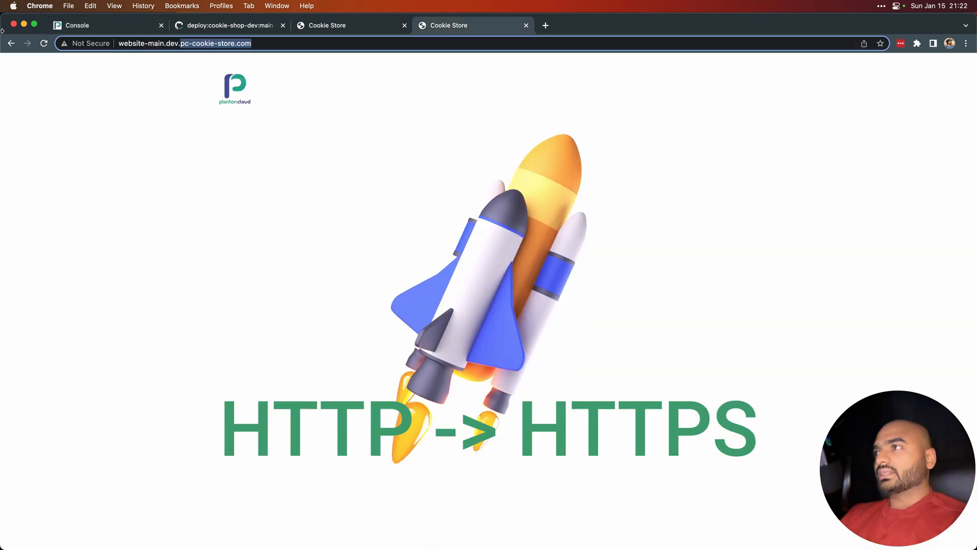
{"action": "left_click", "coordinate": [99, 28]}
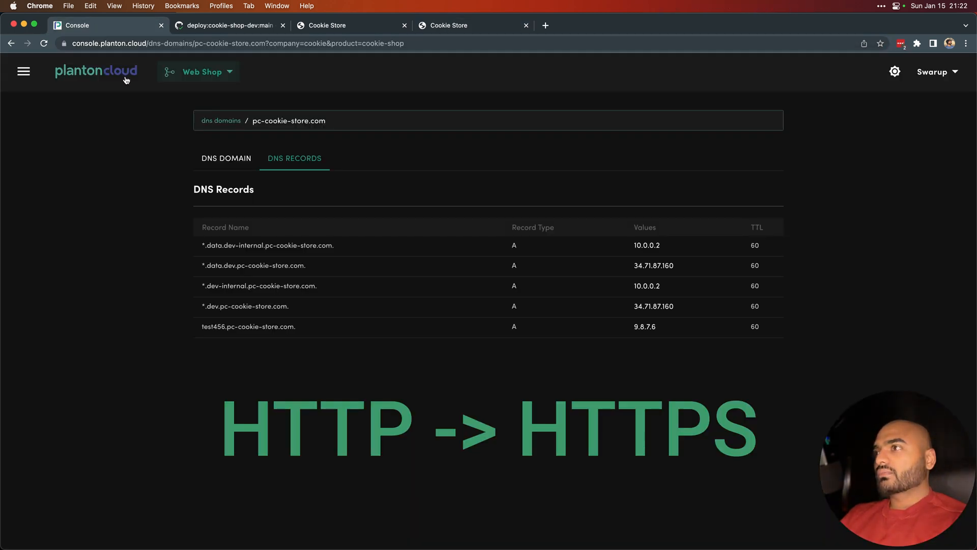
{"action": "left_click", "coordinate": [101, 76]}
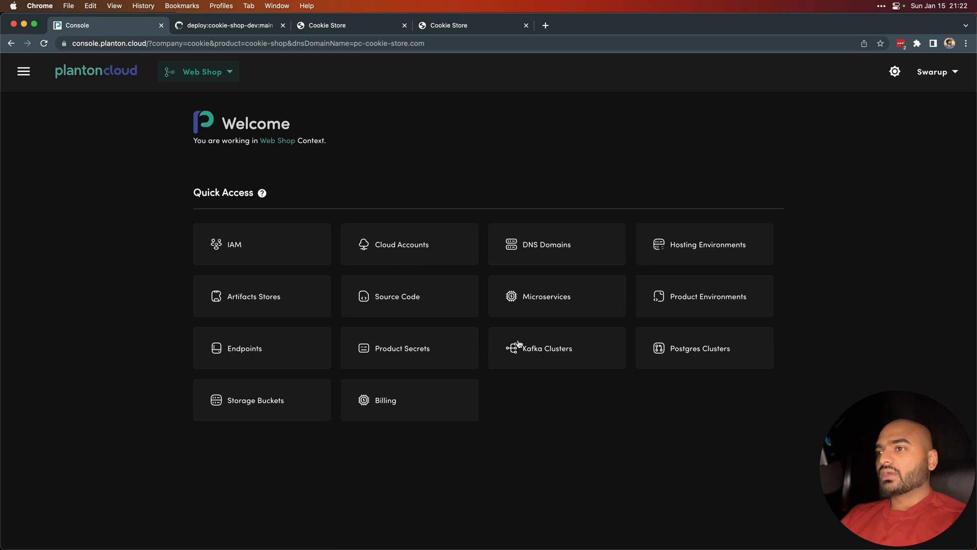
{"action": "left_click", "coordinate": [288, 342]}
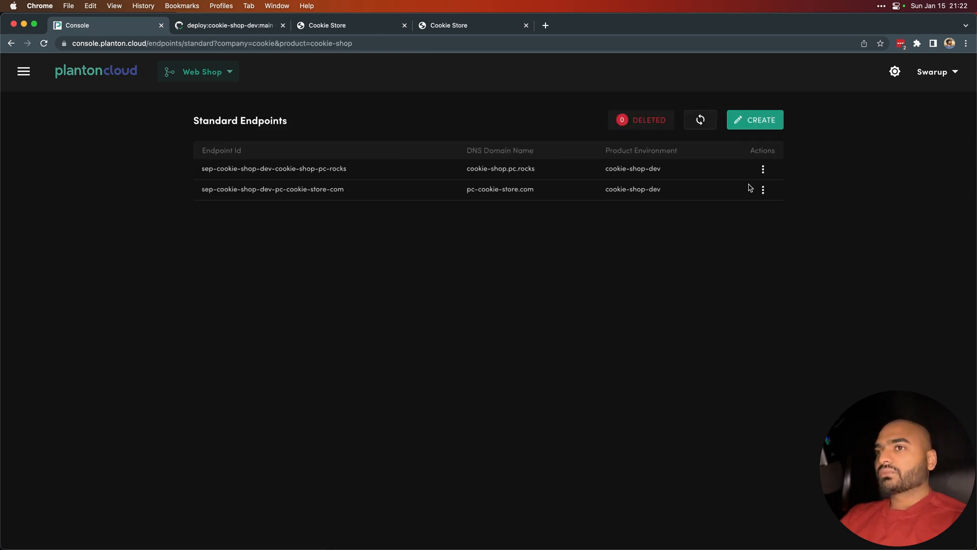
{"action": "left_click", "coordinate": [763, 190]}
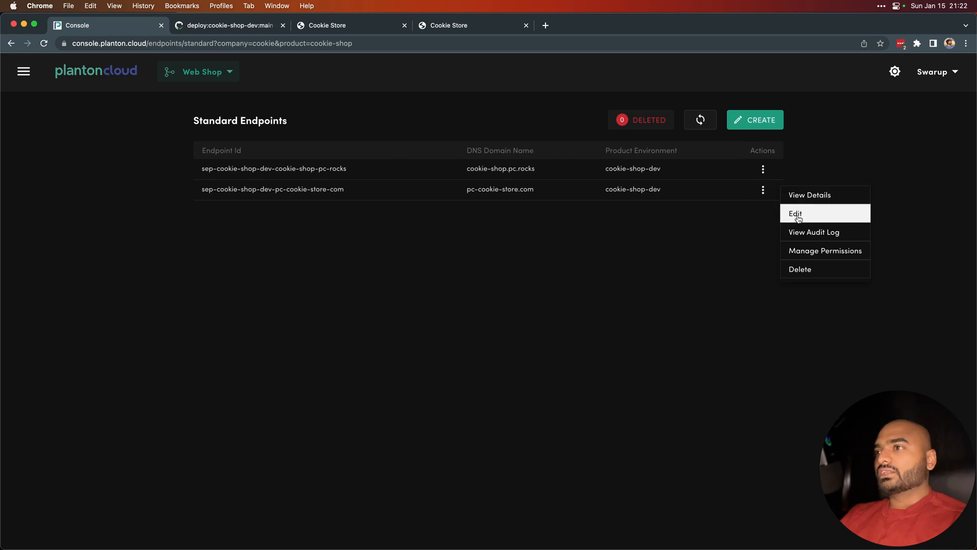
{"action": "left_click", "coordinate": [796, 215]}
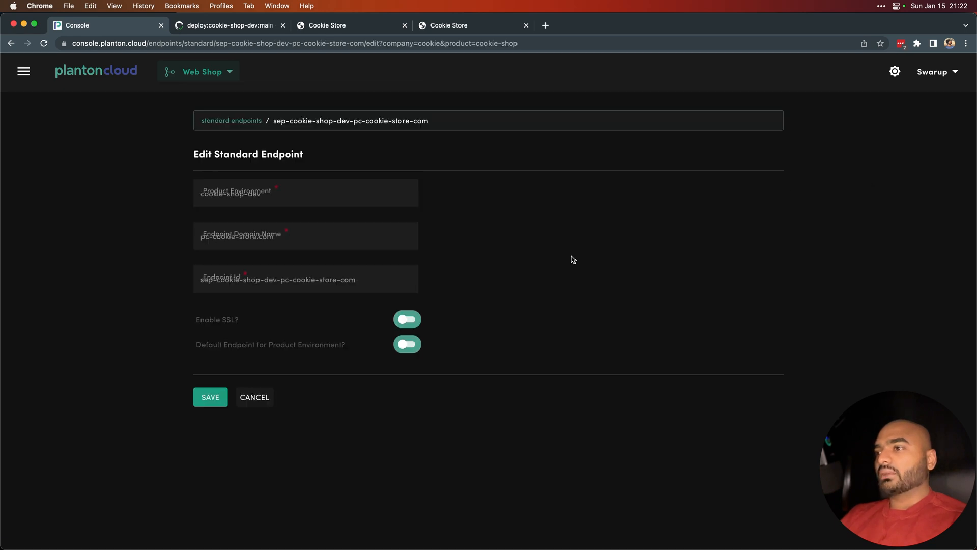
{"action": "left_click", "coordinate": [210, 398]}
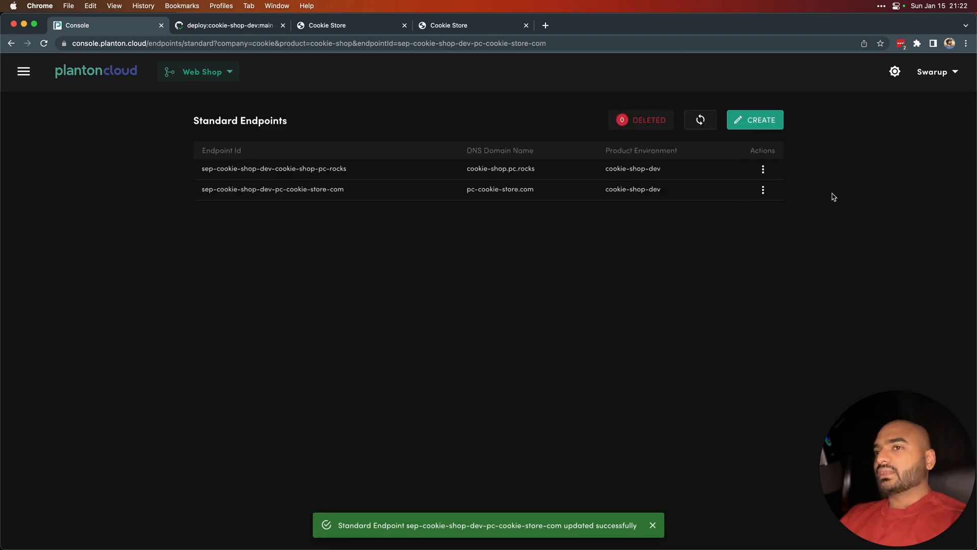
View the pc-cookie-store.com endpoint's details and examine the namespaces, names and DNS domains of its SSL certificates
{"action": "left_click", "coordinate": [763, 190]}
{"action": "left_click", "coordinate": [796, 199]}
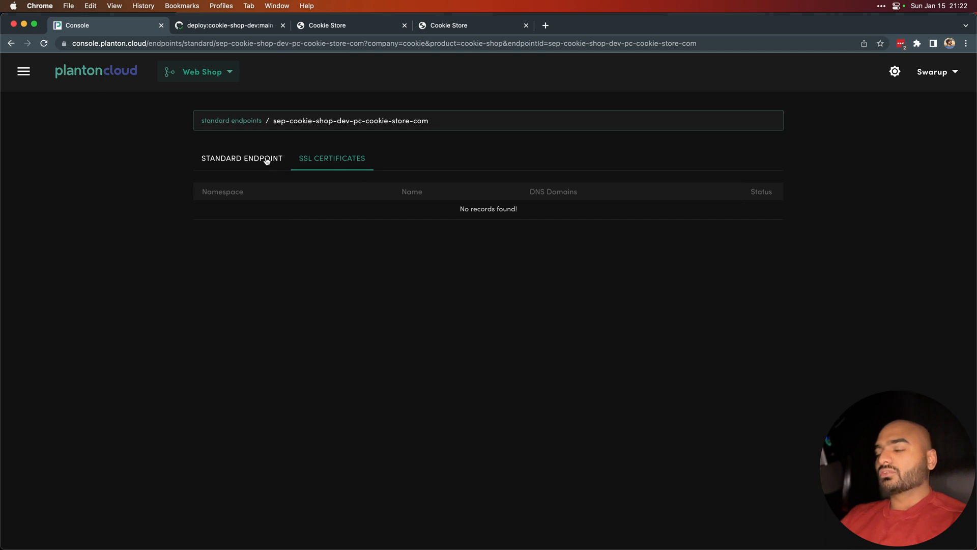
{"action": "left_click", "coordinate": [44, 43]}
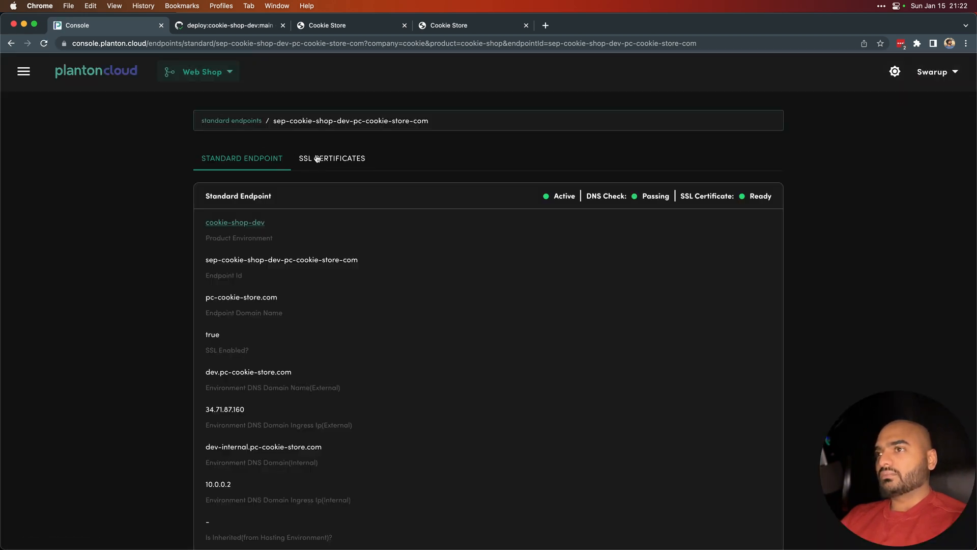
{"action": "left_click", "coordinate": [317, 158]}
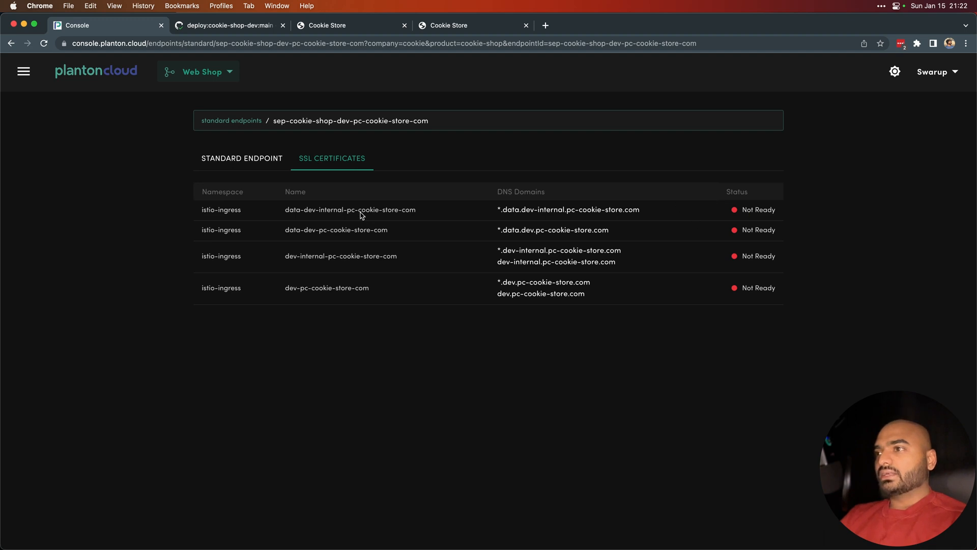
{"action": "left_click_drag", "start_coordinate": [297, 212], "coordinate": [356, 292]}
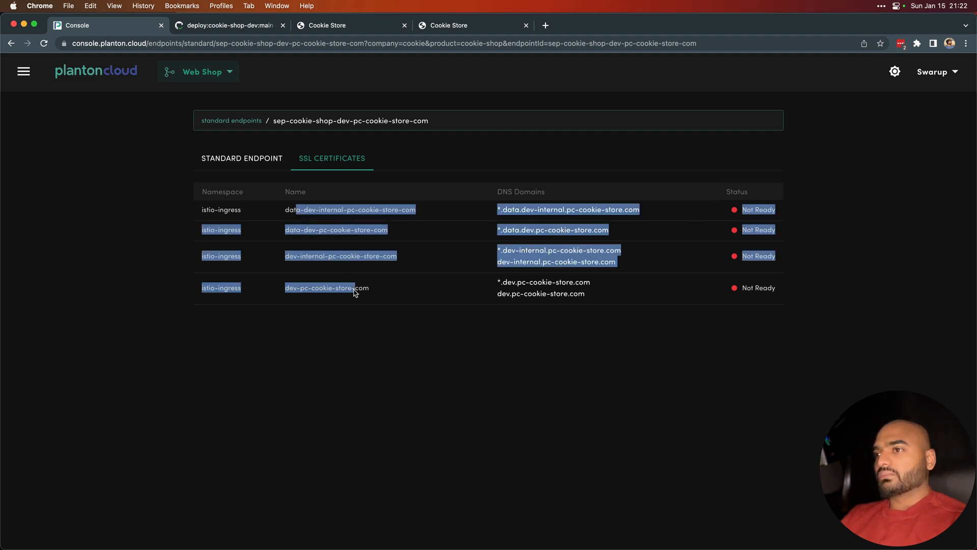
{"action": "left_click", "coordinate": [525, 297]}
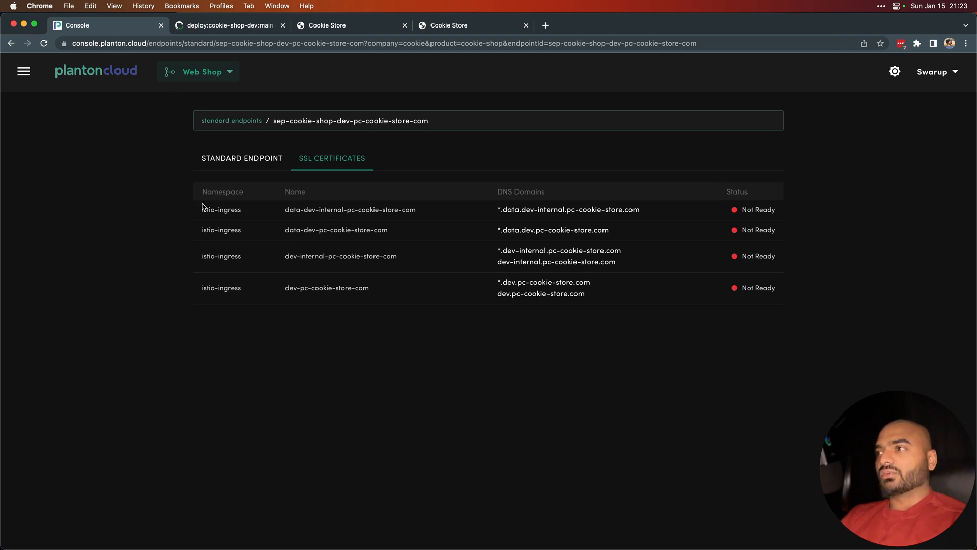
{"action": "left_click_drag", "start_coordinate": [202, 214], "coordinate": [283, 271]}
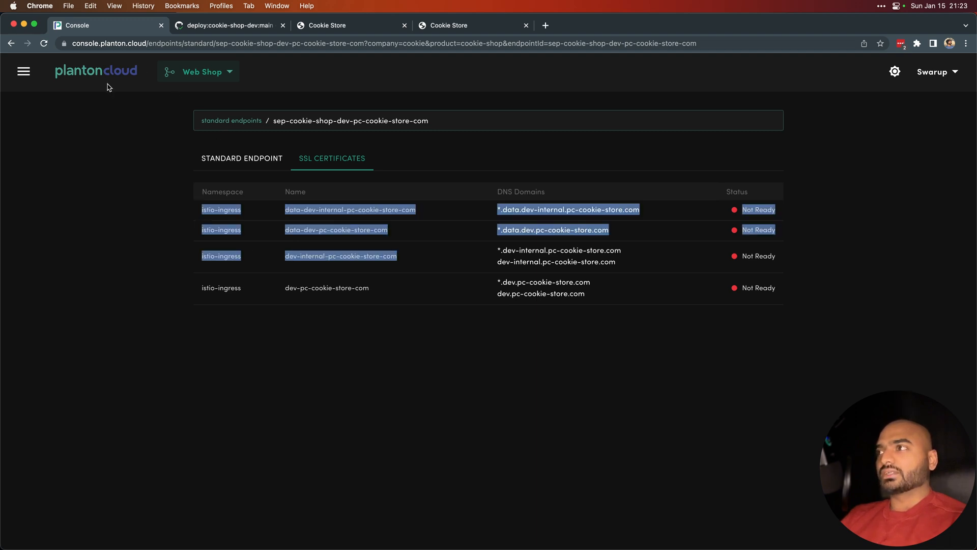
Reload the endpoint page and recheck the status of each SSL certificate until issuance completes
{"action": "left_click", "coordinate": [44, 45]}
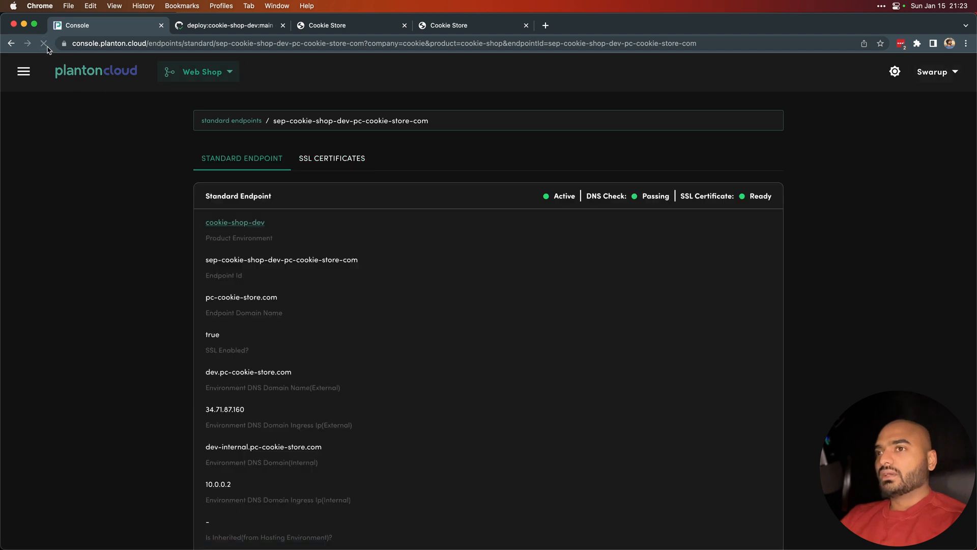
{"action": "left_click", "coordinate": [302, 155]}
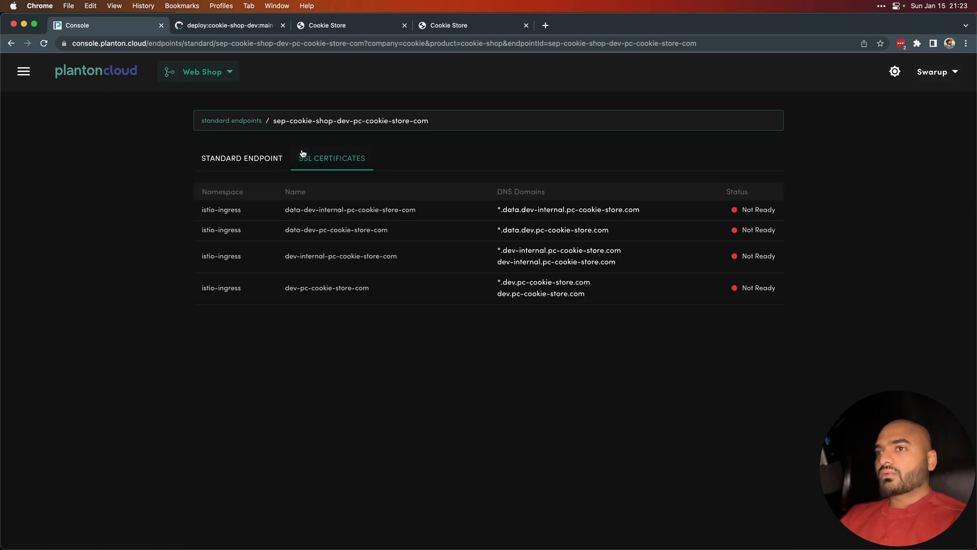
{"action": "left_click", "coordinate": [44, 44]}
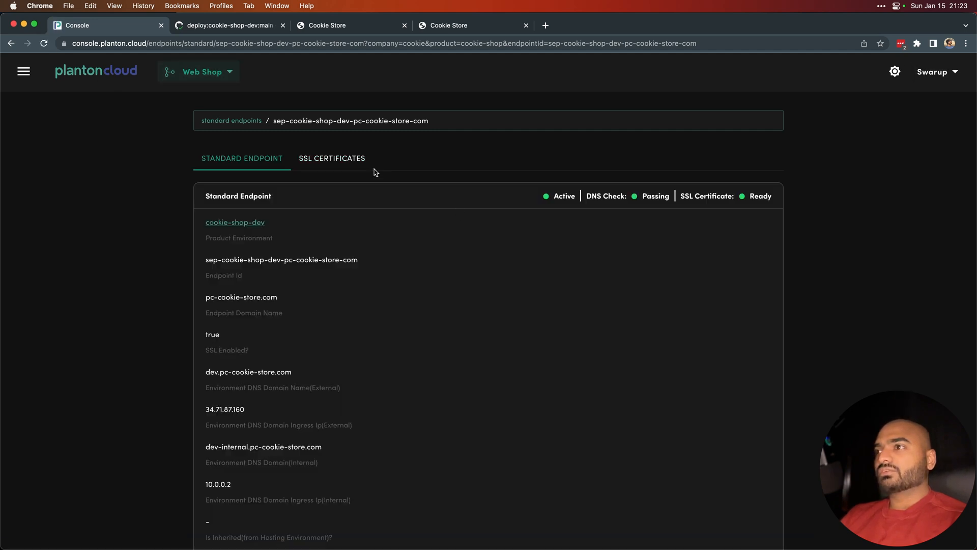
{"action": "left_click", "coordinate": [350, 158]}
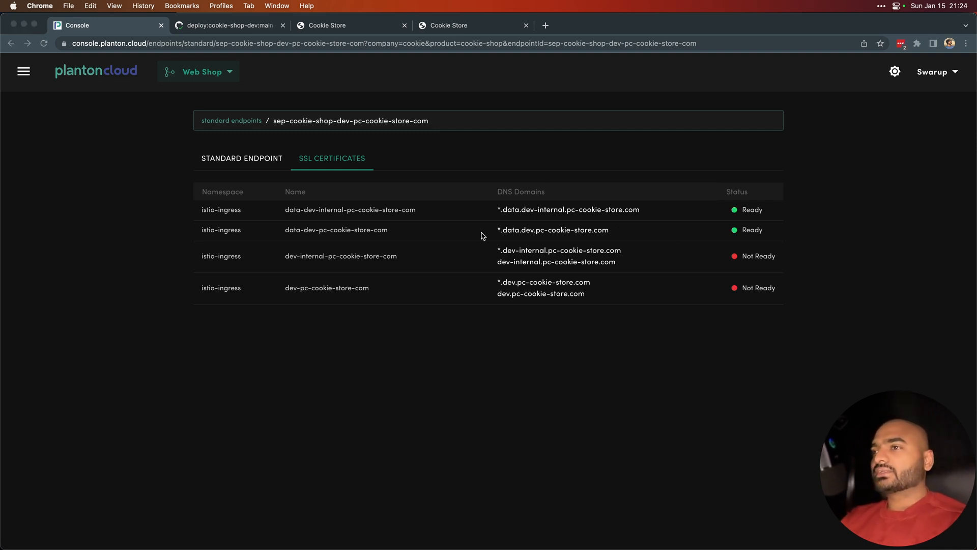
{"action": "left_click", "coordinate": [498, 214]}
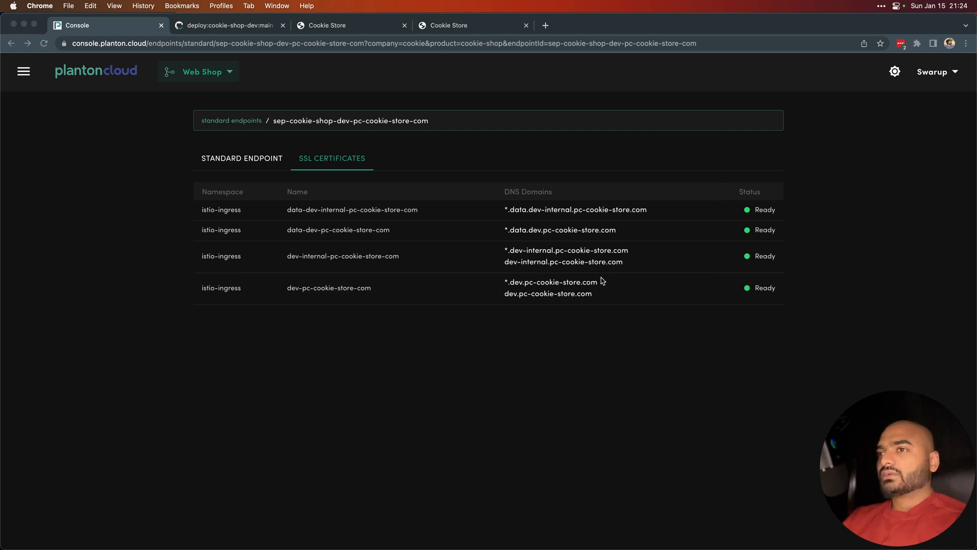
{"action": "left_click", "coordinate": [251, 164]}
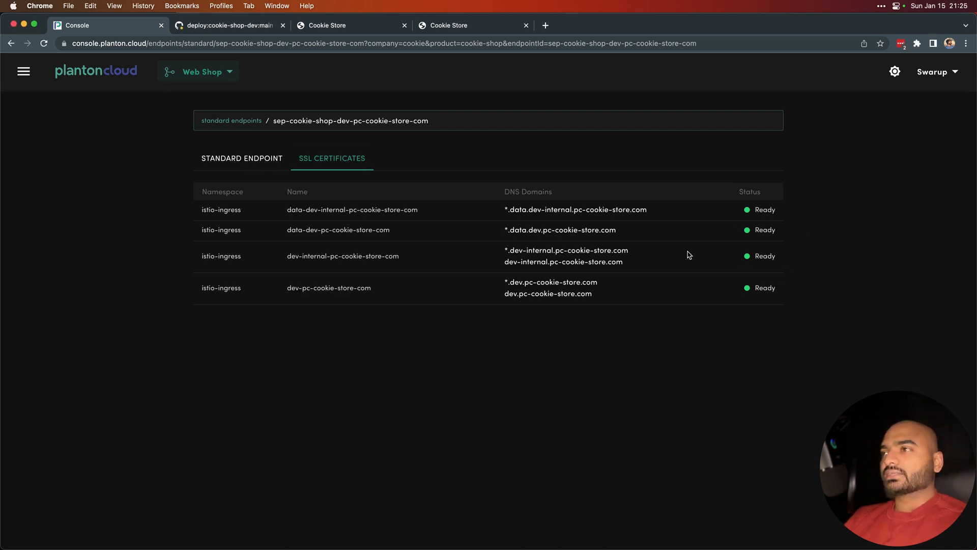
Reload the site at website-main.dev.cookie-shop.pc.rocks and inspect the protocol in its full address
{"action": "left_click", "coordinate": [250, 29]}
{"action": "left_click", "coordinate": [334, 28]}
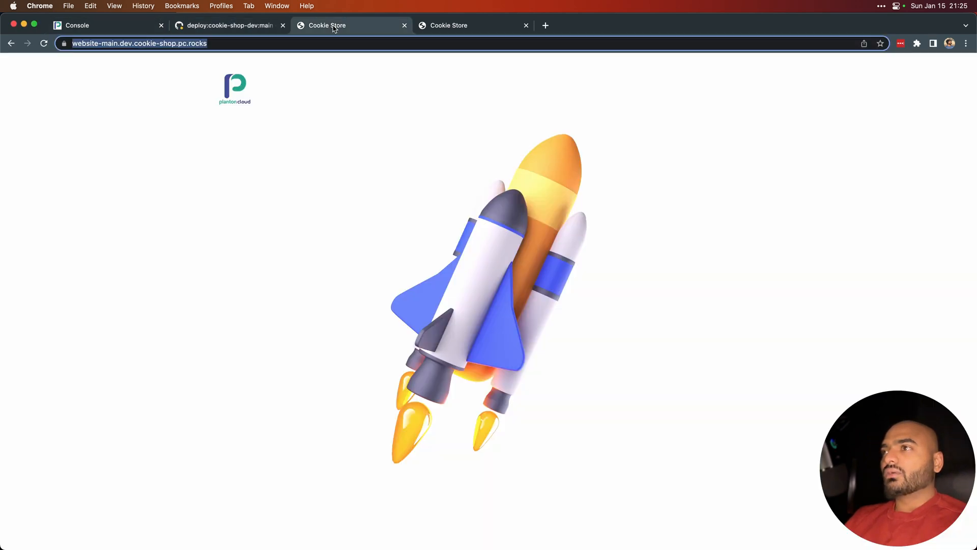
{"action": "left_click", "coordinate": [43, 43]}
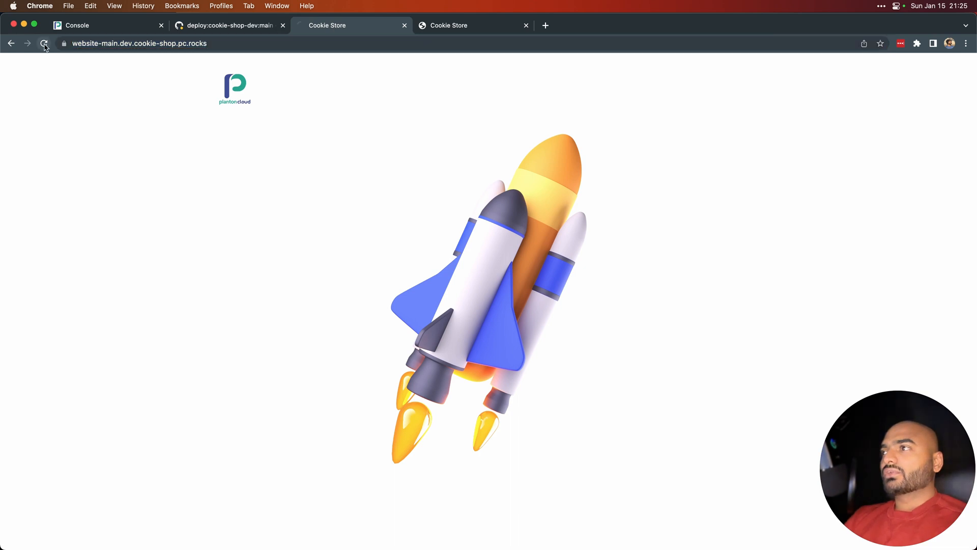
{"action": "left_click", "coordinate": [196, 44]}
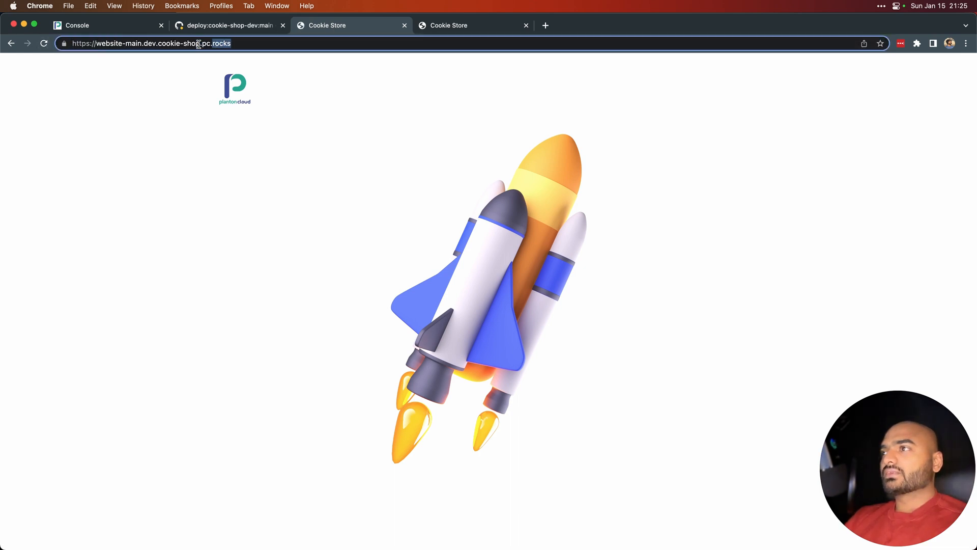
{"action": "left_click", "coordinate": [461, 28]}
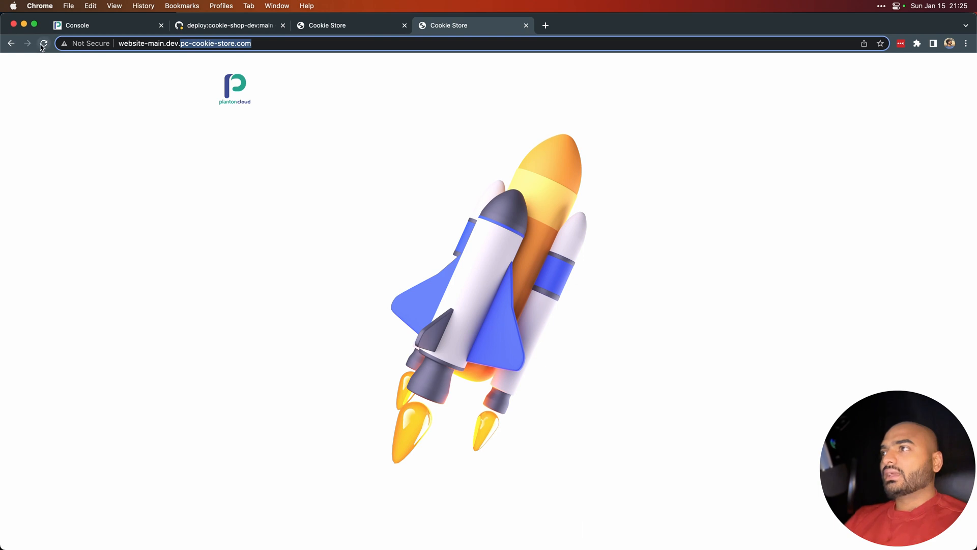
{"action": "triple_click", "coordinate": [135, 41]}
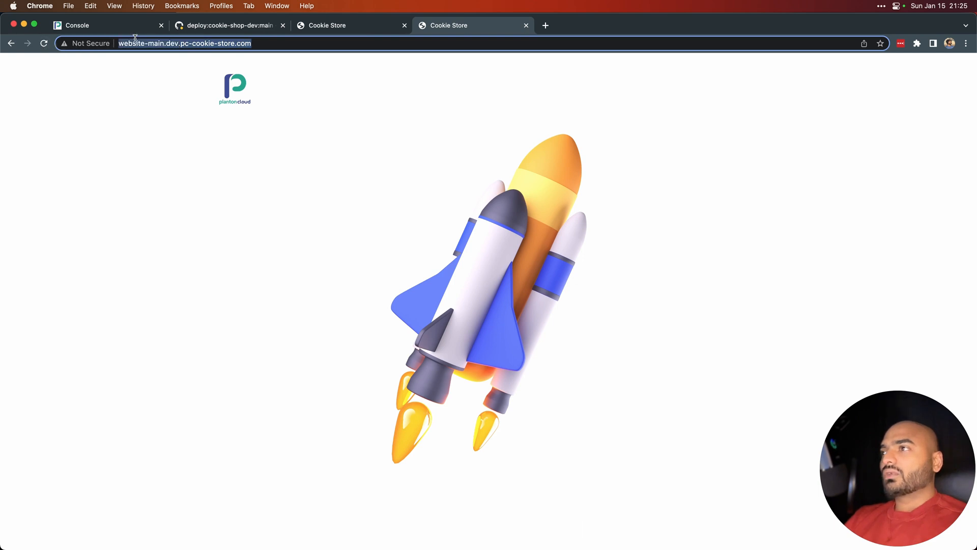
{"action": "key", "text": "super+c"}
{"action": "key", "text": "super+t"}
{"action": "key", "text": "super+v"}
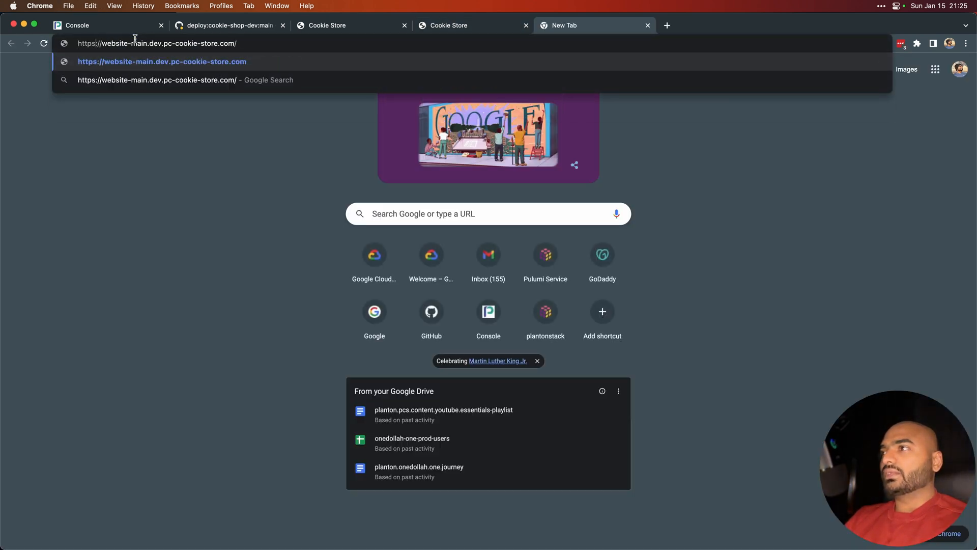
{"action": "key", "text": "Return"}
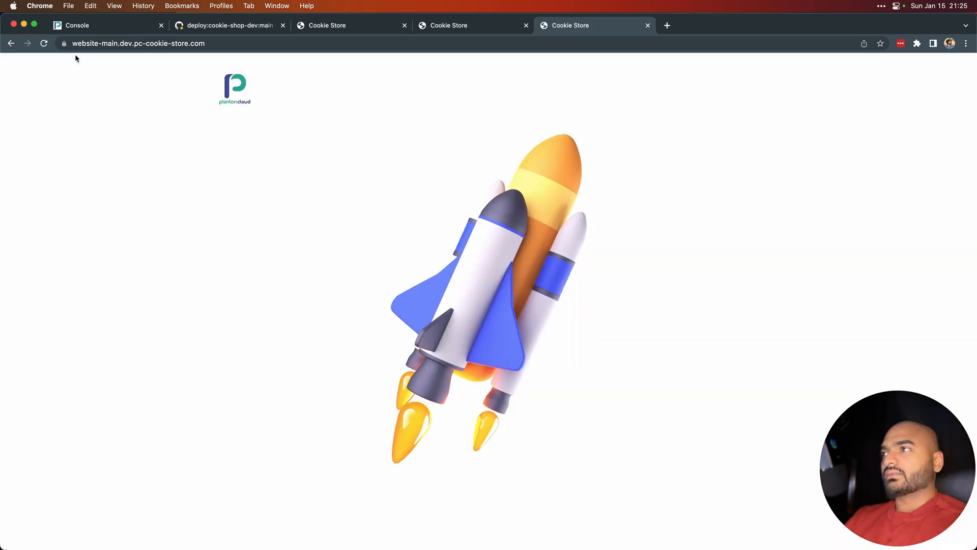
{"action": "left_click", "coordinate": [64, 44]}
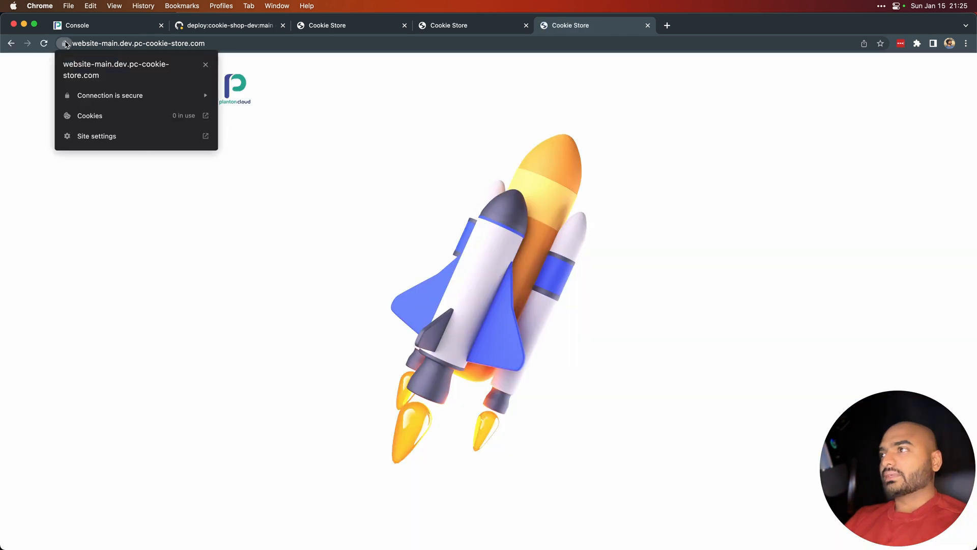
{"action": "left_click", "coordinate": [347, 193]}
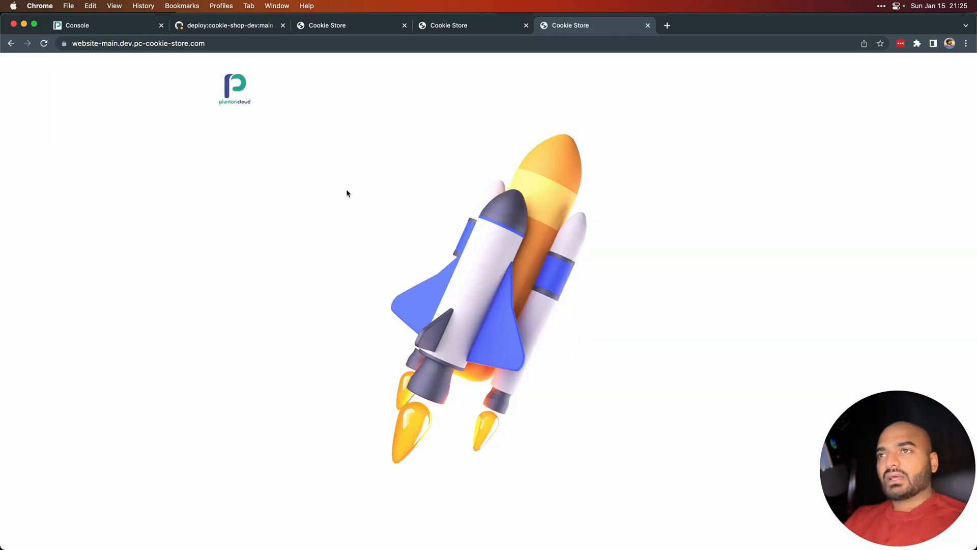